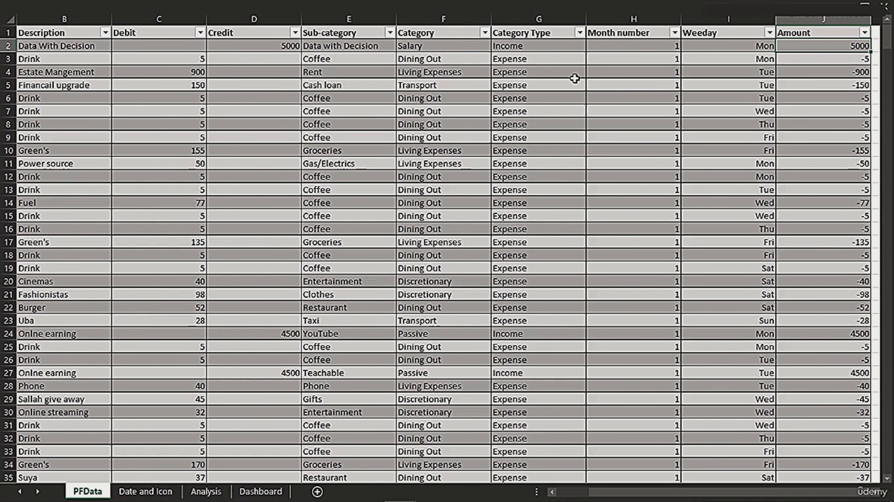
View the finished Dashboard sheet and switch to the Book2 workbook with the raw finance data.
left_click(262, 492)
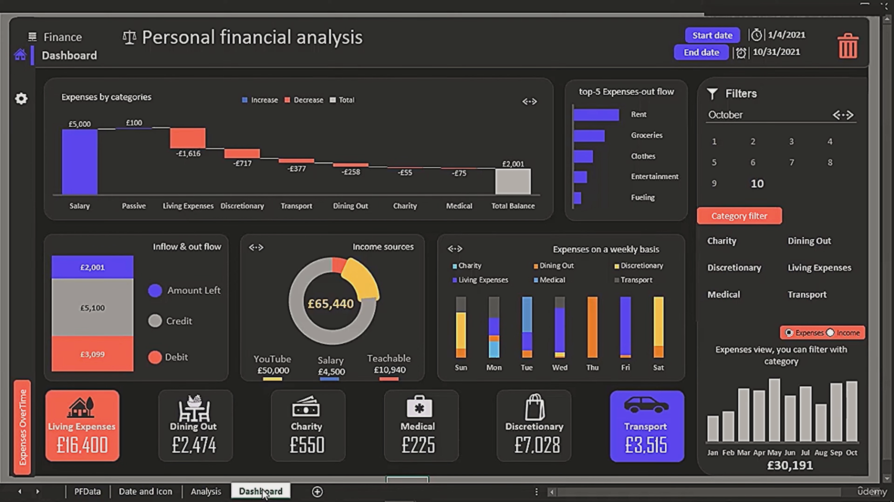
mouse_move(265, 501)
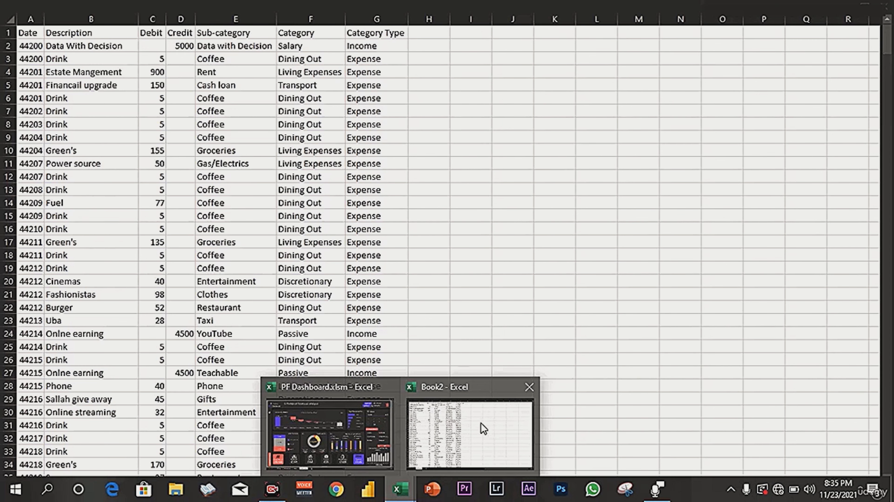
left_click(475, 426)
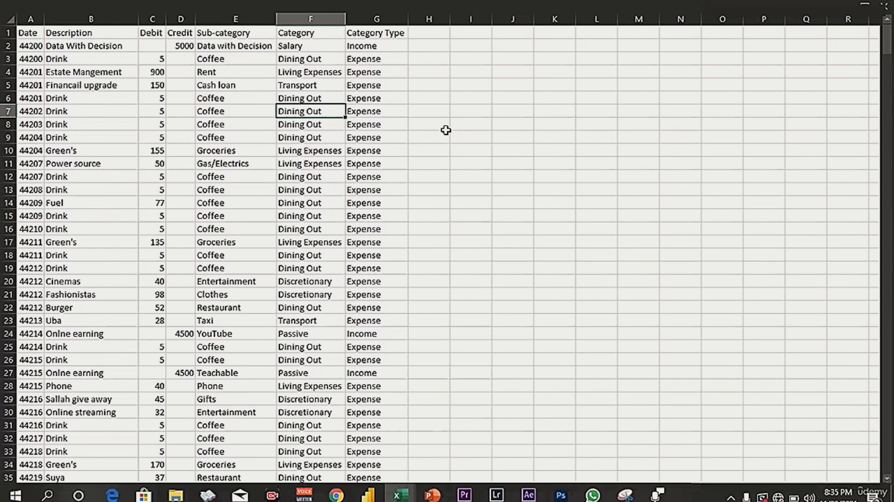
left_click(297, 127)
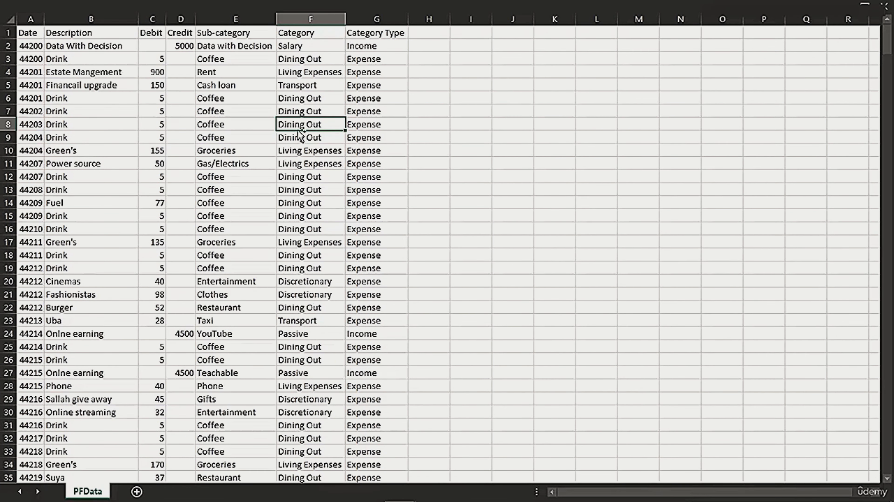
key("ctrl+t")
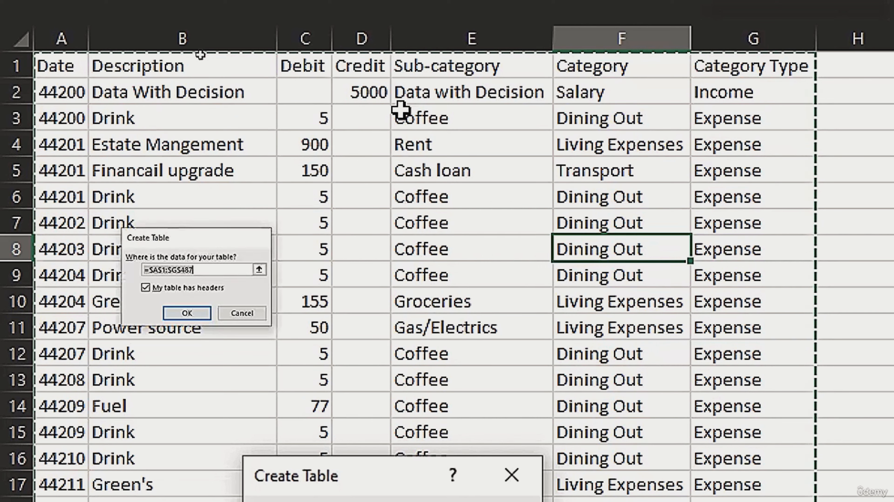
key("Escape")
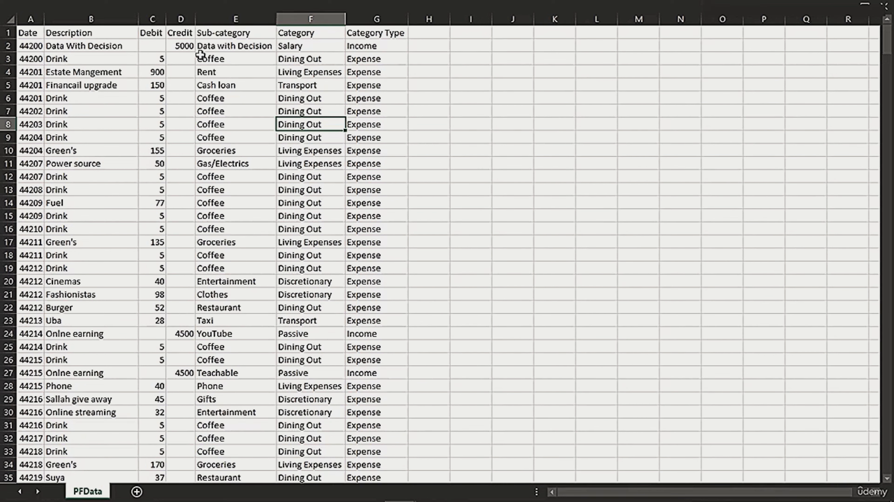
left_click(198, 128)
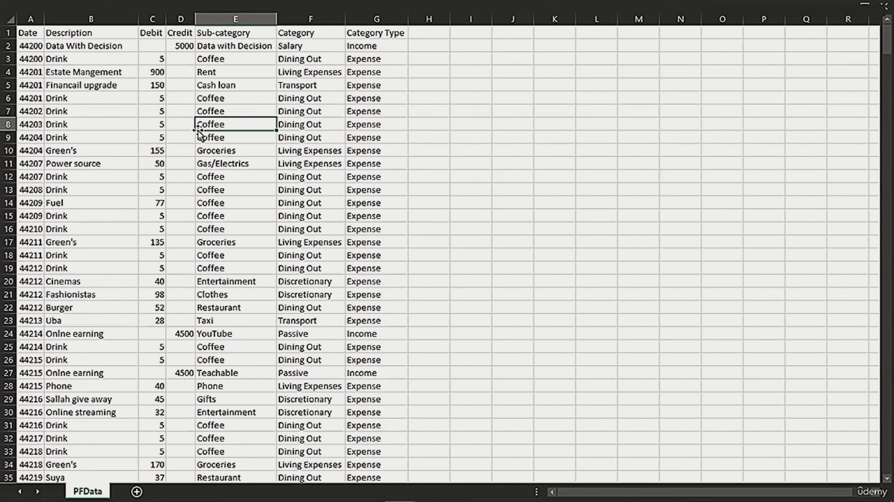
left_click(309, 5)
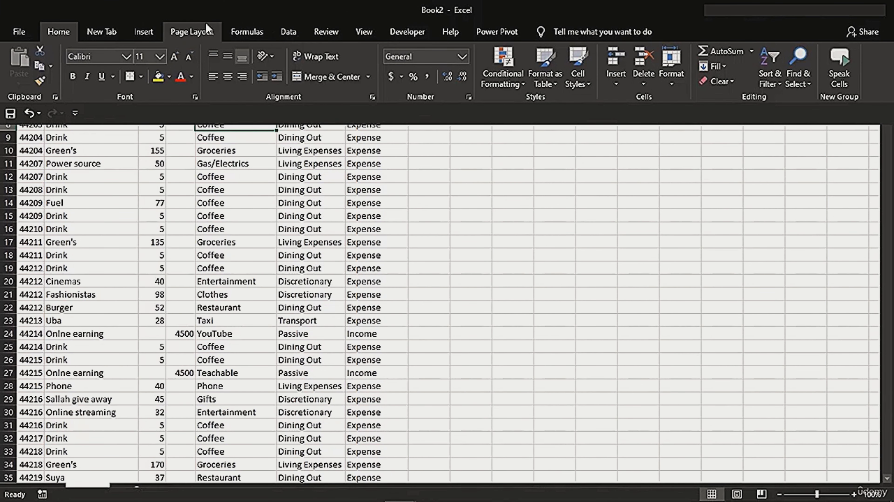
left_click(285, 32)
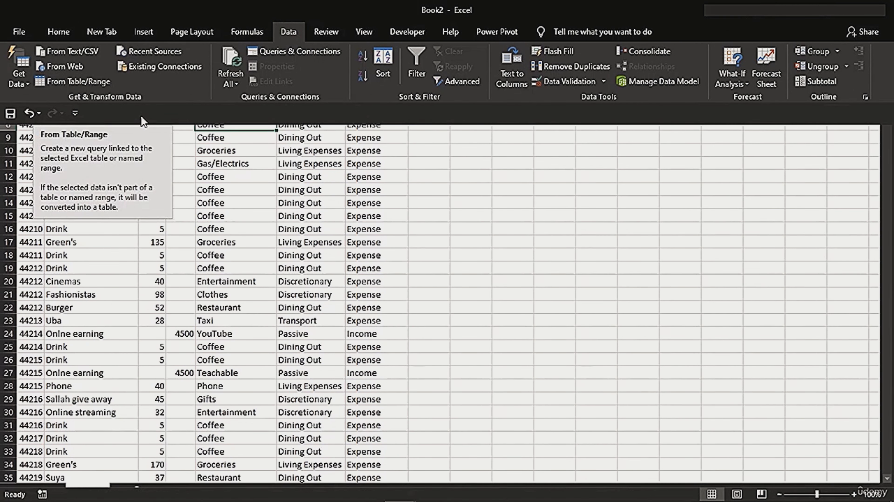
left_click(149, 35)
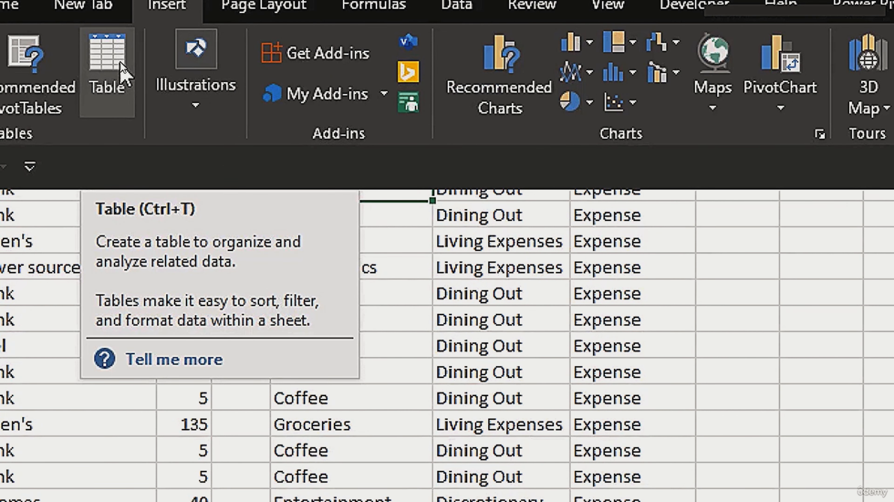
left_click(120, 64)
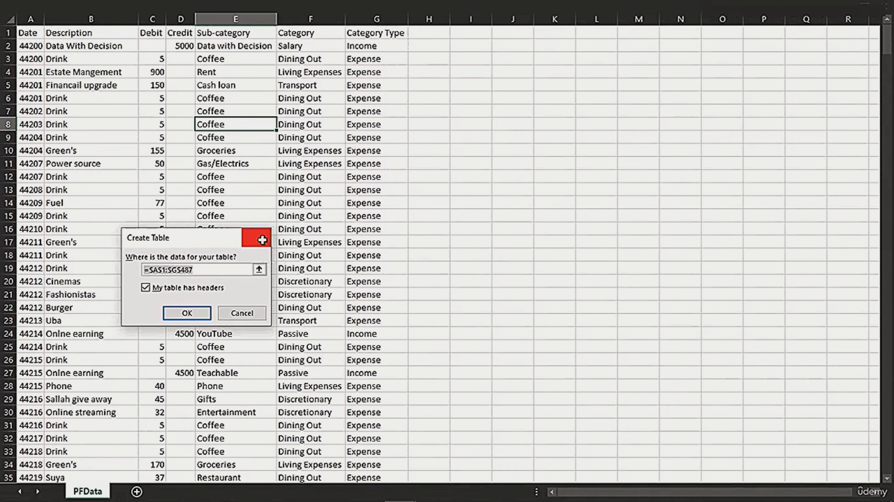
left_click(261, 240)
Convert the data range A1:G487 into a table with headers.
left_click(180, 203)
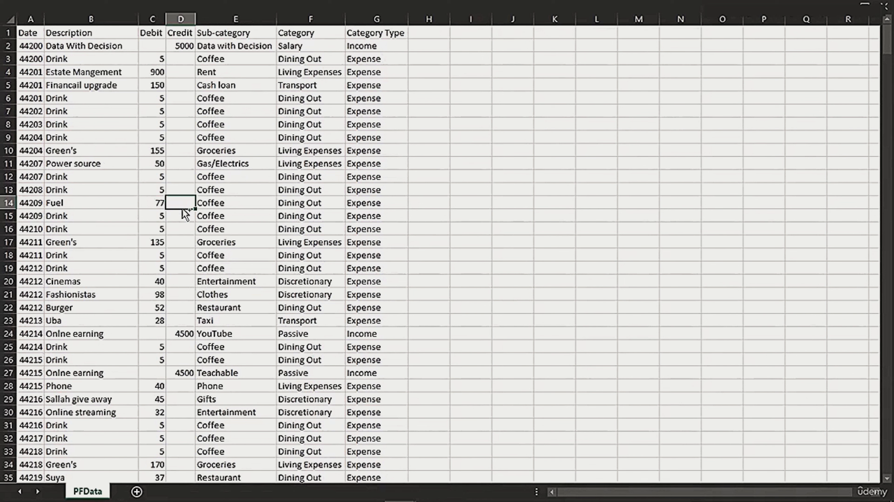
key("ctrl+t")
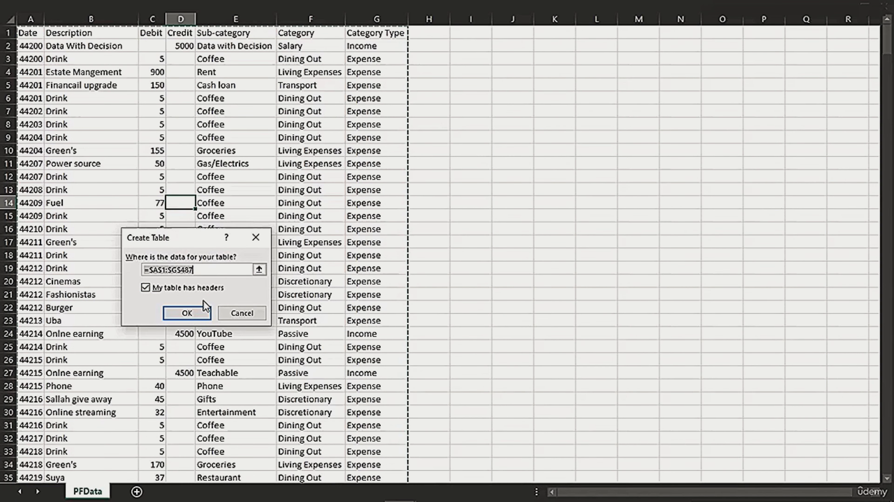
left_click(202, 313)
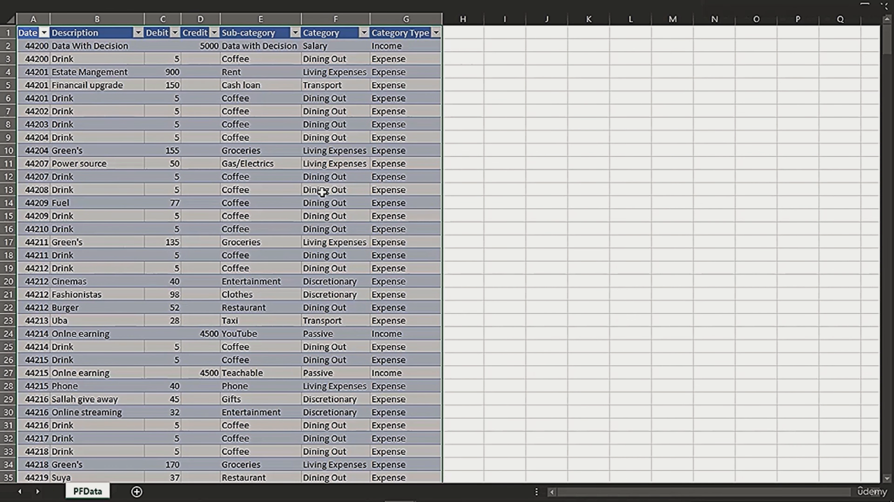
Apply the black-and-grey gridded style from the Medium table styles to the table.
left_click(485, 6)
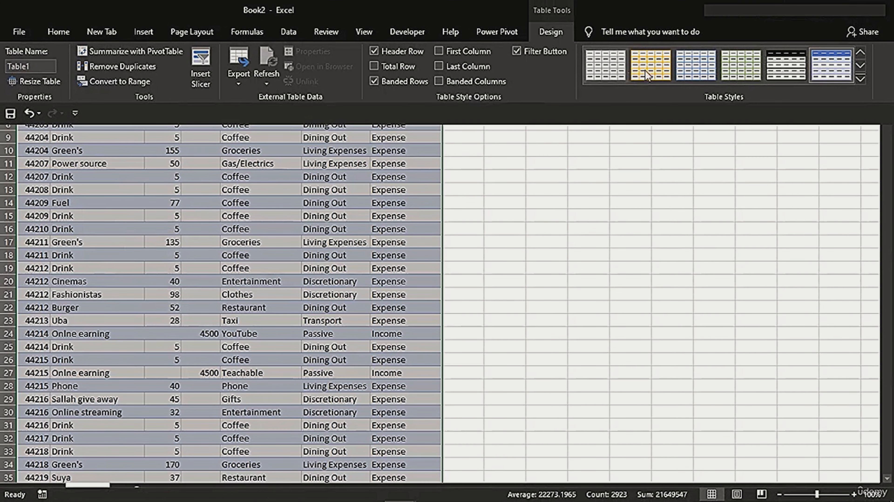
left_click(860, 78)
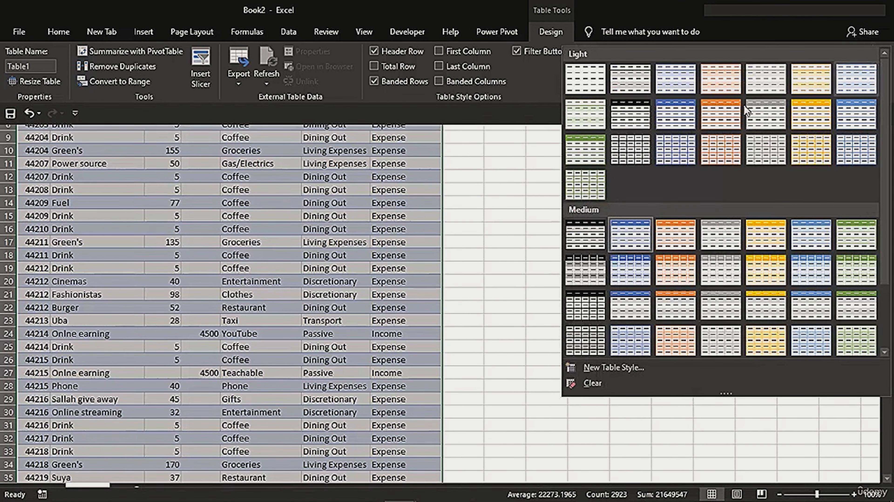
left_click(587, 354)
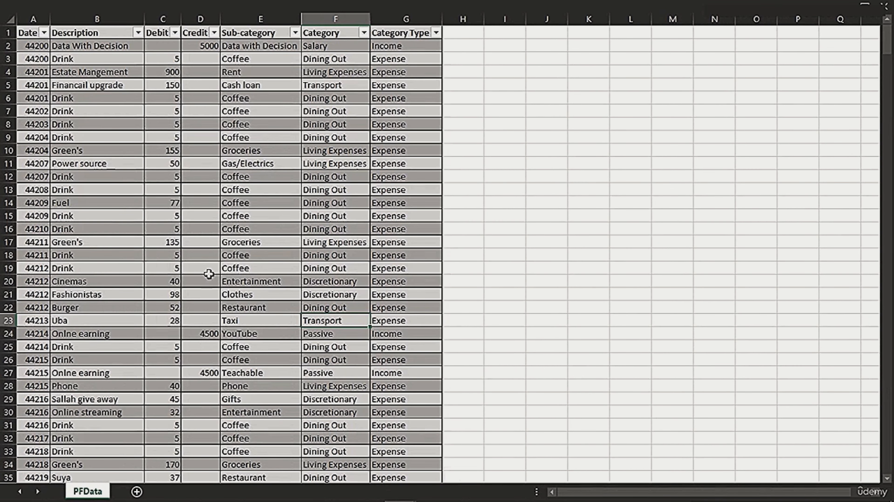
left_click(269, 165)
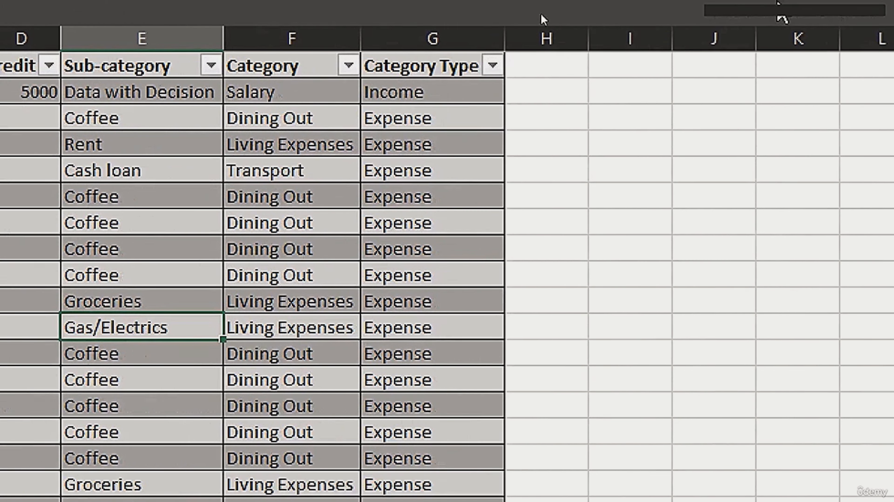
Add a new table column in H1 with the header "Month number".
left_click(537, 67)
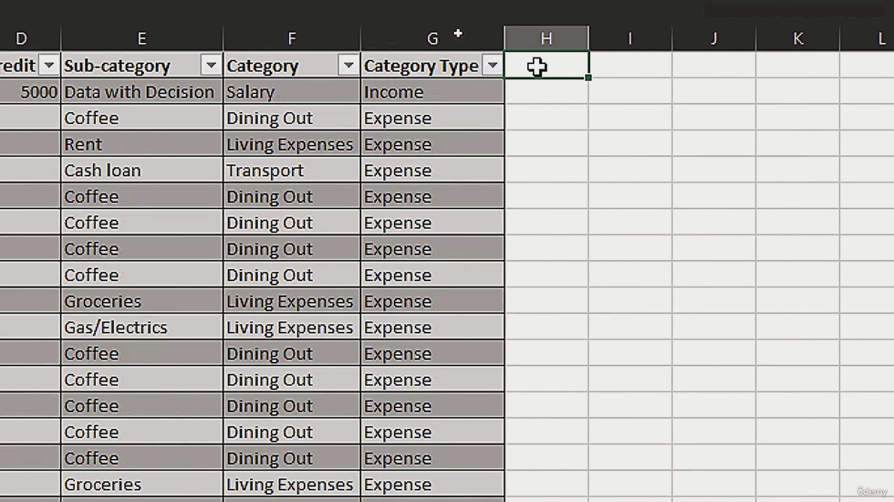
type("Mothn")
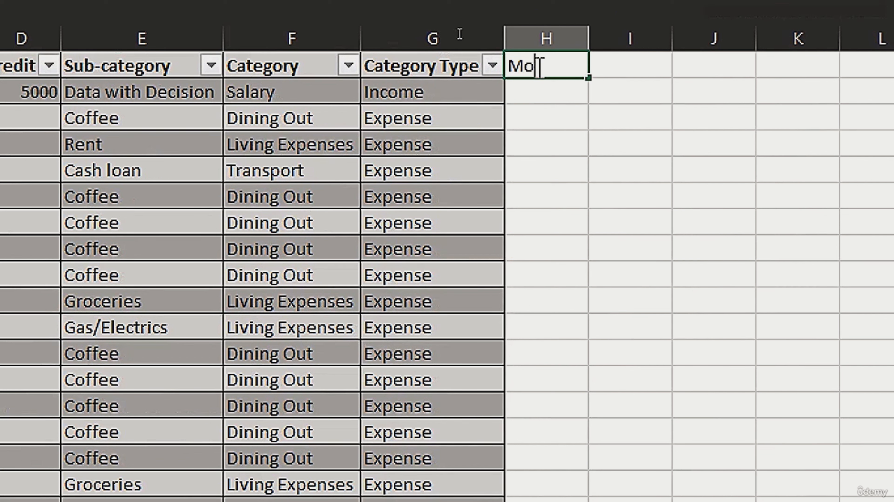
key("BackSpace")
key("BackSpace")
key("BackSpace")
type("nth number")
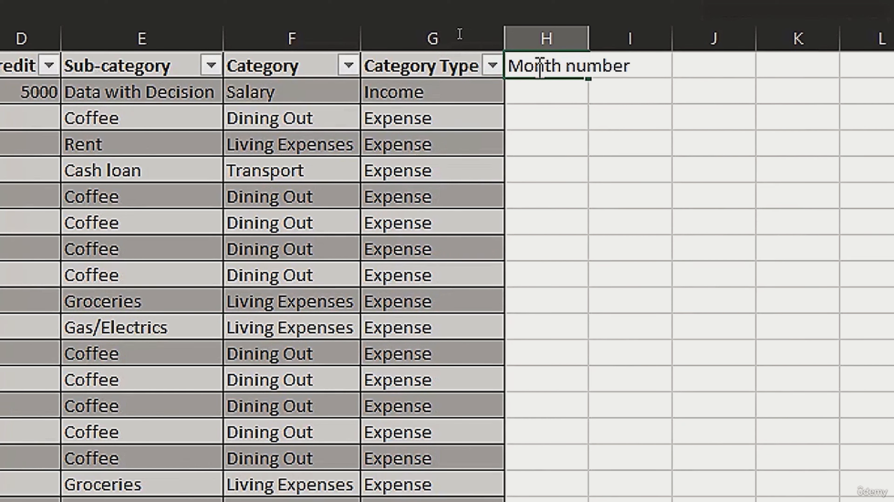
key("Return")
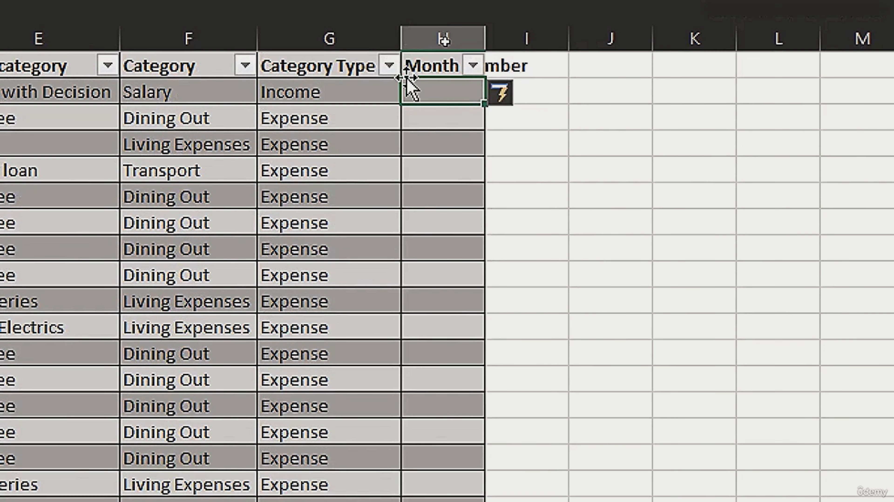
type("=")
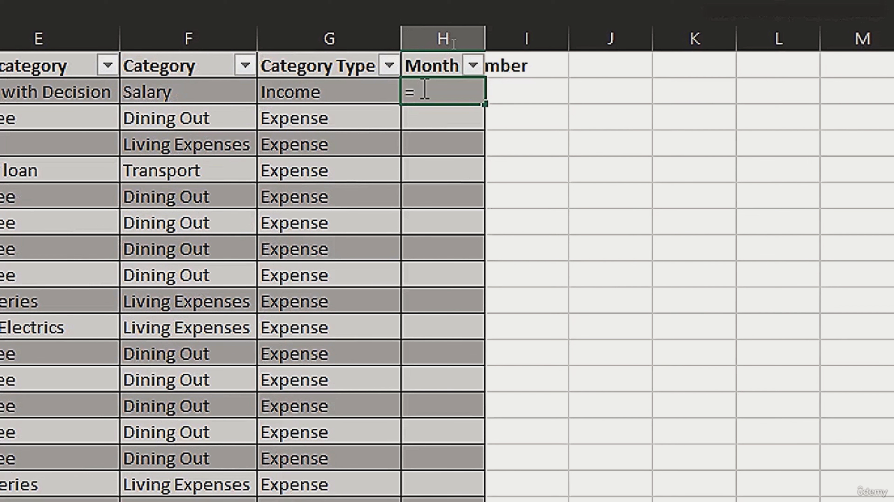
type("mo")
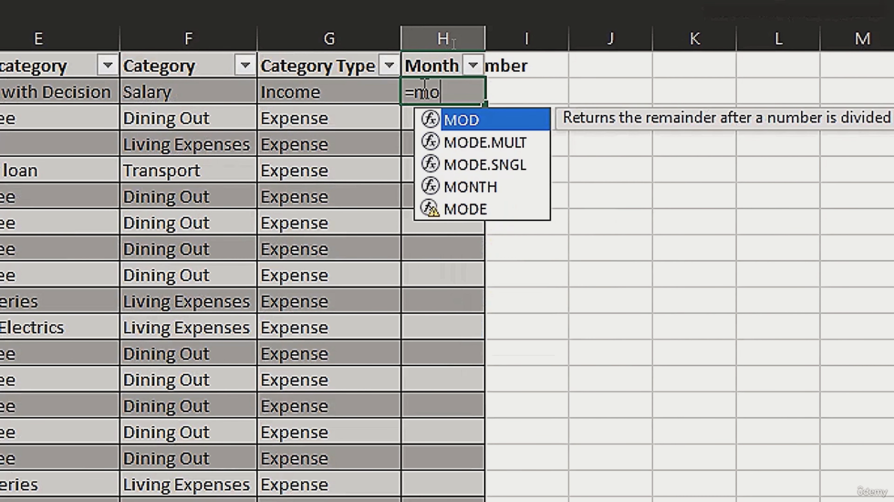
type("th")
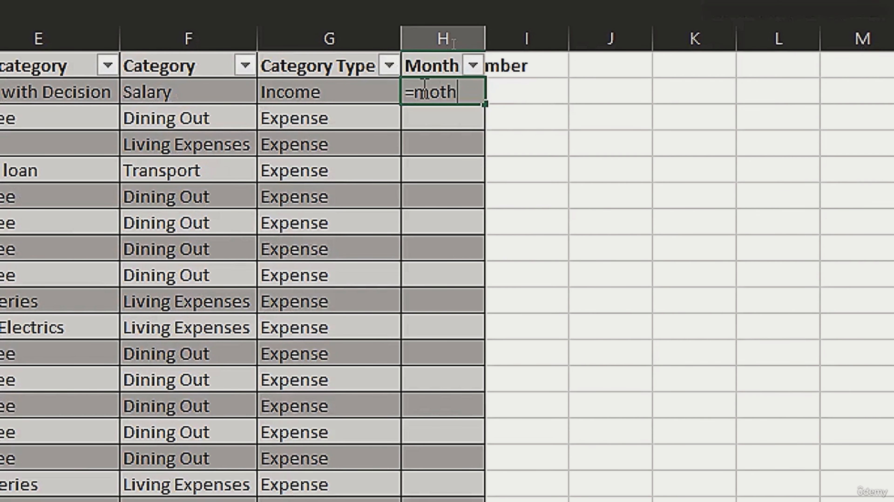
key("BackSpace")
key("BackSpace")
type("n")
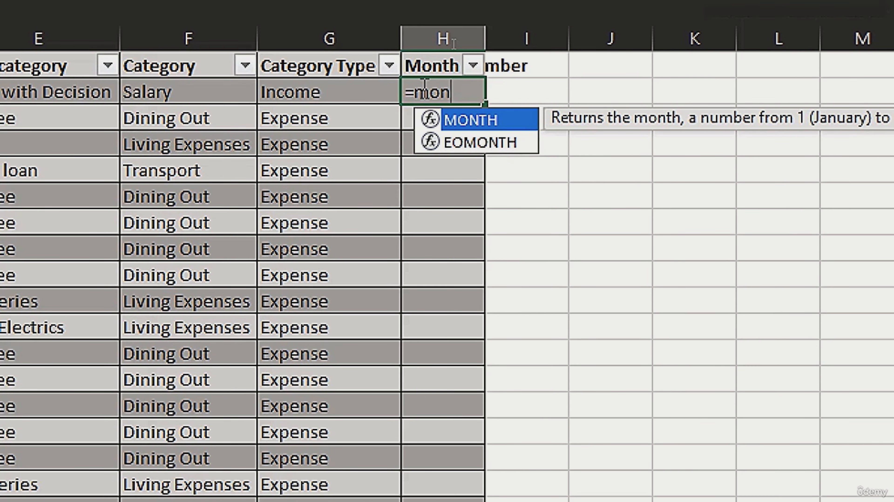
key("Tab")
scroll(284, 69, "left", 6)
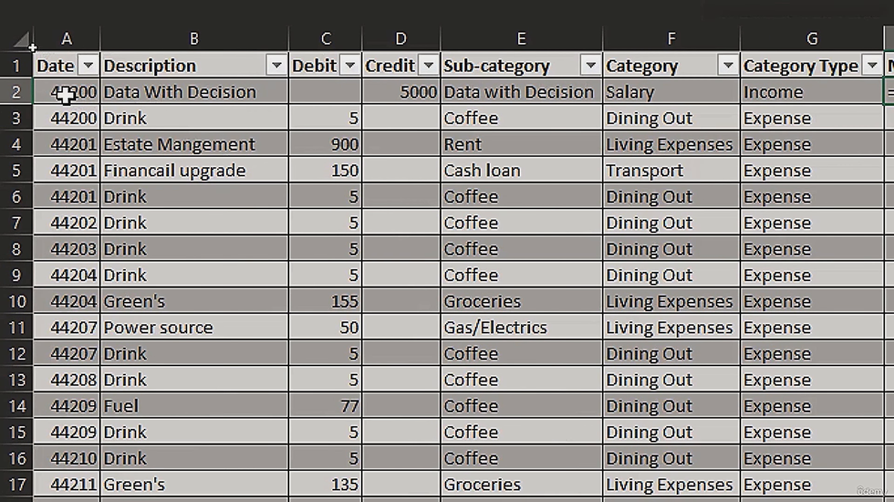
key("Escape")
Format the Date column with the *3/14/2012 date type and fit the column width to its contents.
left_click(65, 95)
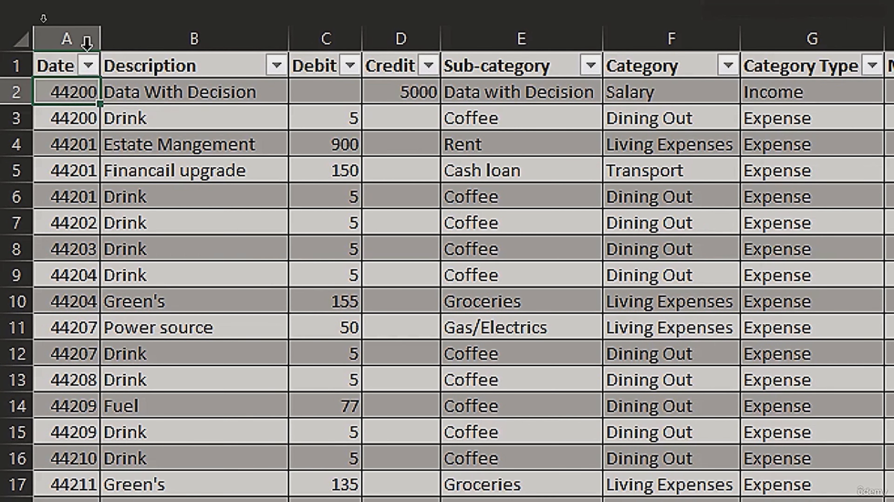
left_click(88, 30)
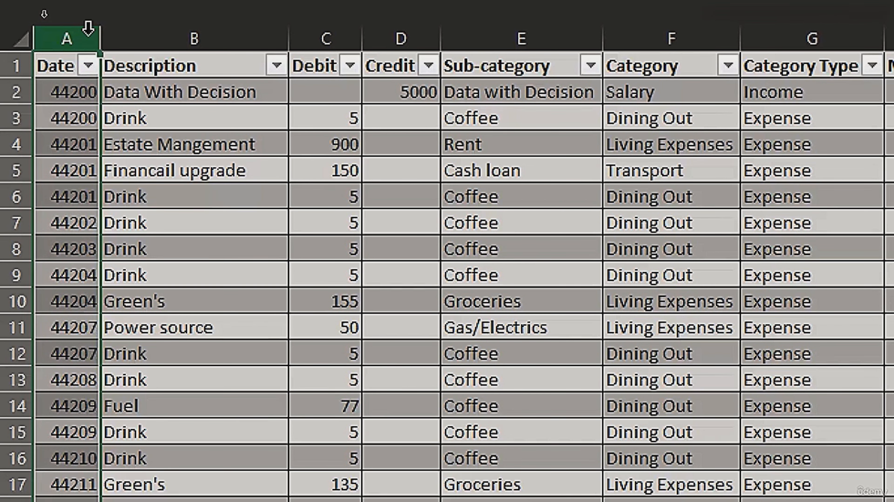
key("ctrl+1")
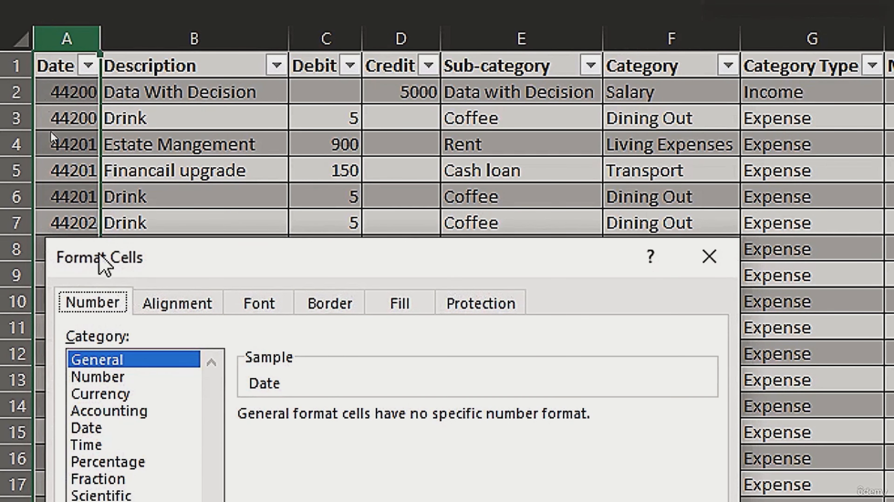
left_click_drag(255, 260, 313, 66)
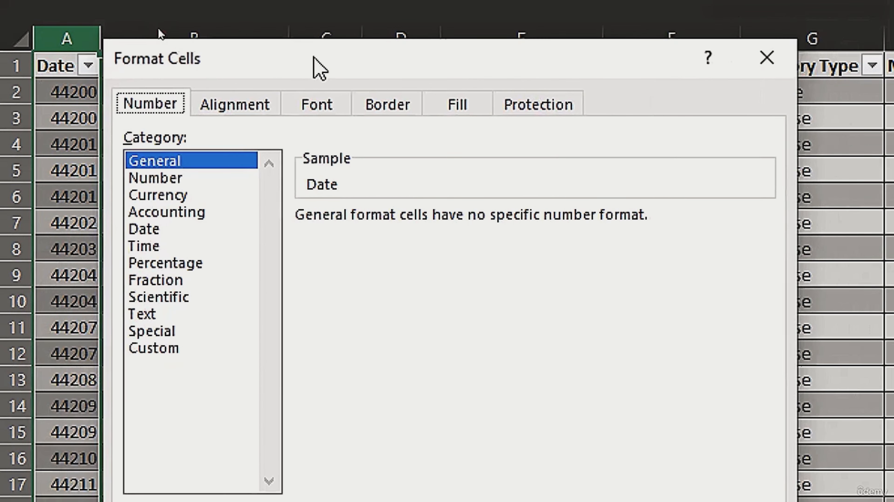
left_click(151, 230)
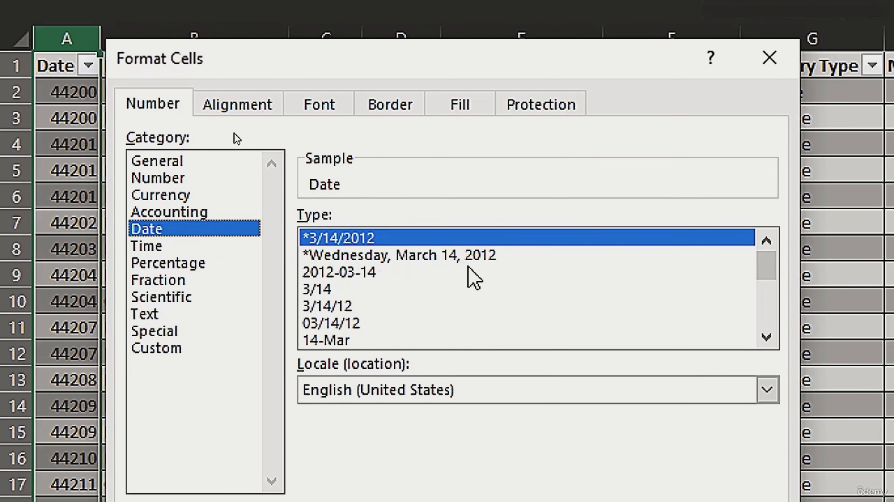
left_click_drag(774, 279, 775, 347)
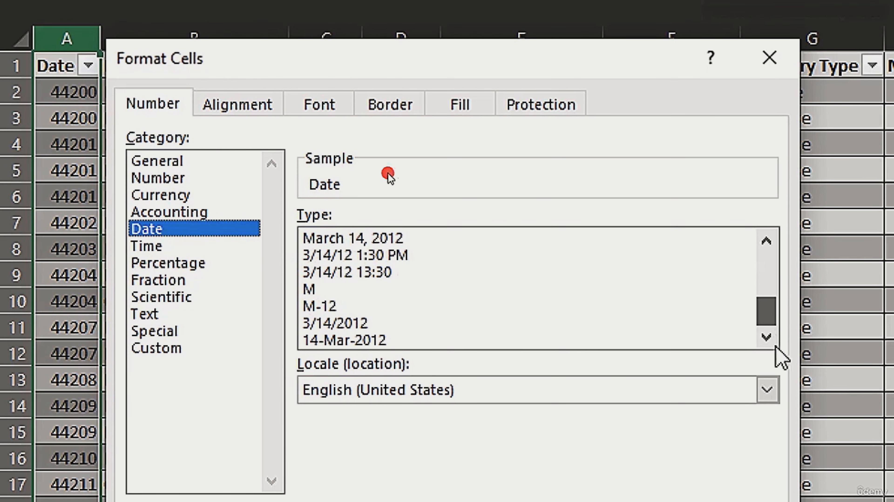
left_click(179, 350)
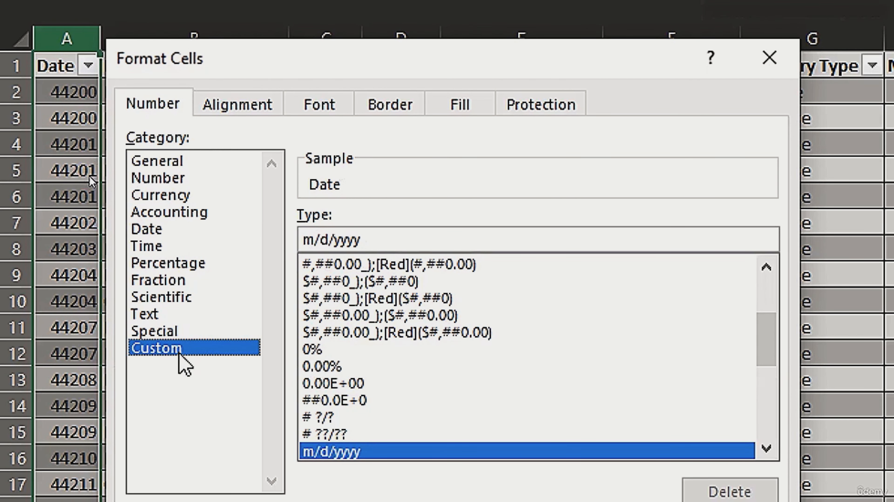
left_click(147, 230)
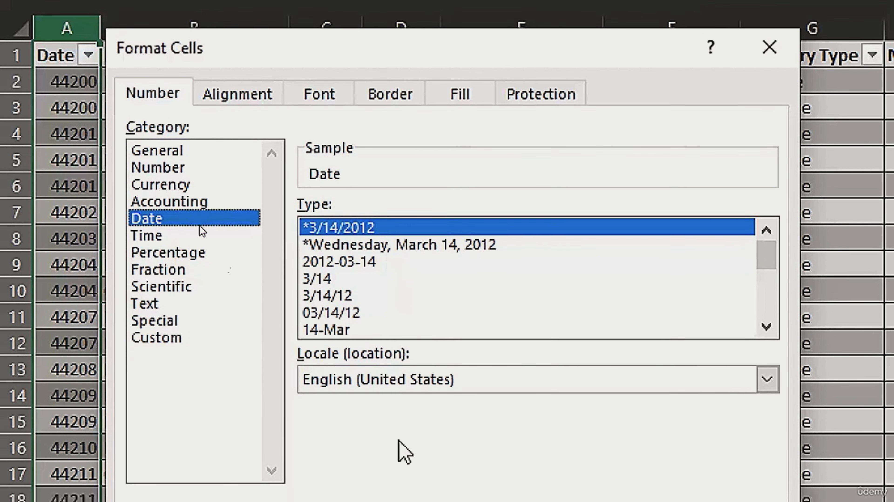
left_click(668, 436)
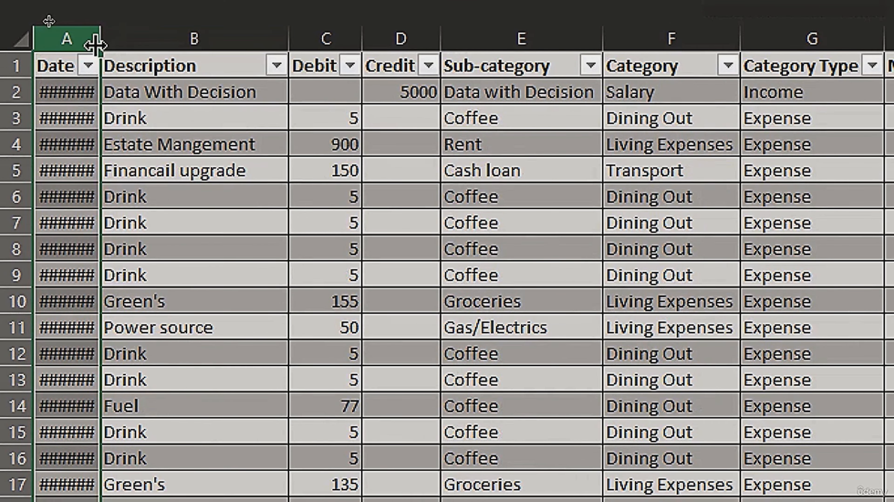
double_click(96, 44)
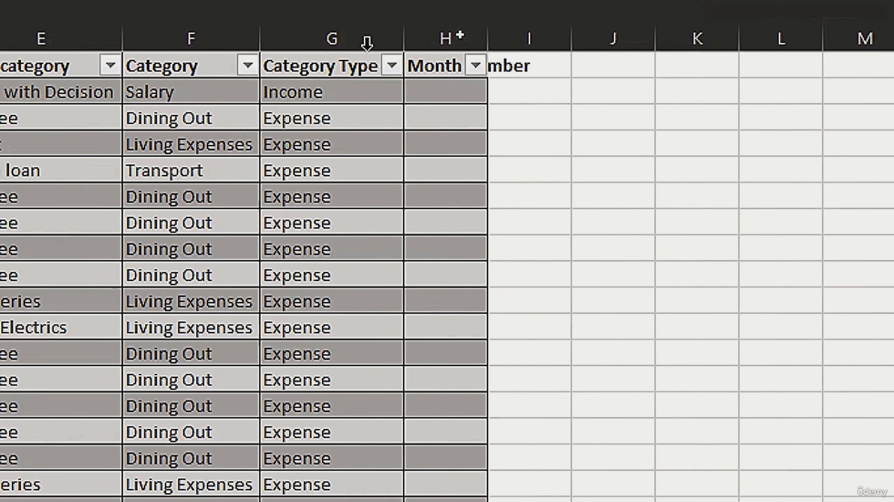
Fill the Month number column with a MONTH formula based on the date in A2 and fit the column width.
left_click(437, 93)
type("=")
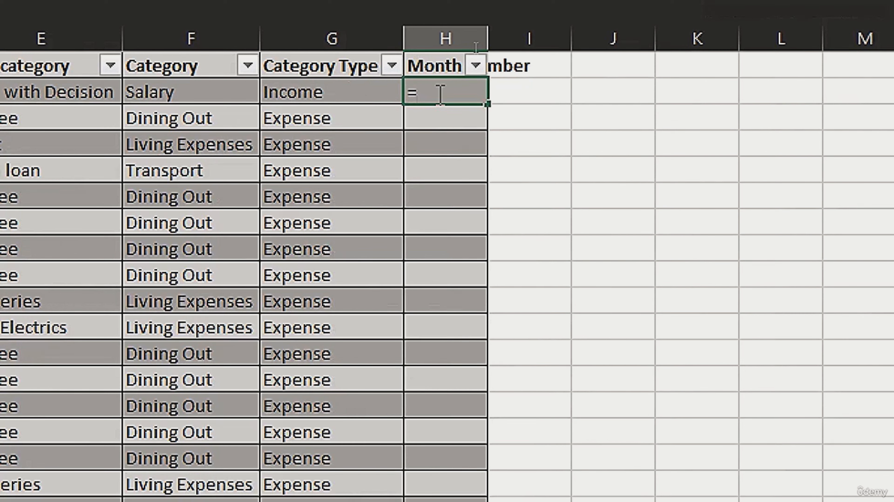
type("month")
key("Tab")
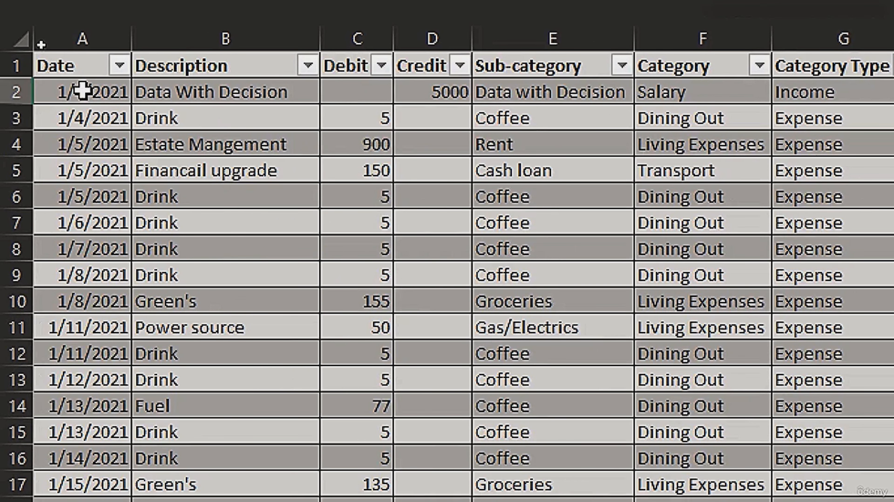
left_click(83, 91)
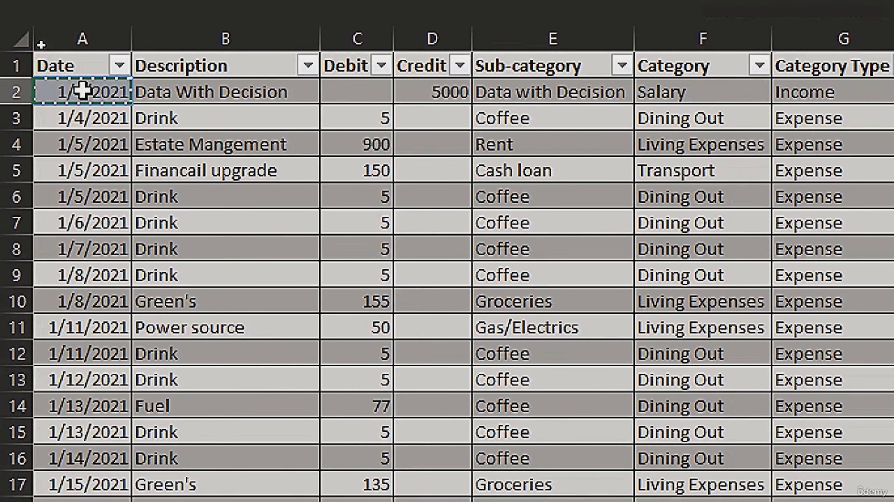
key("Return")
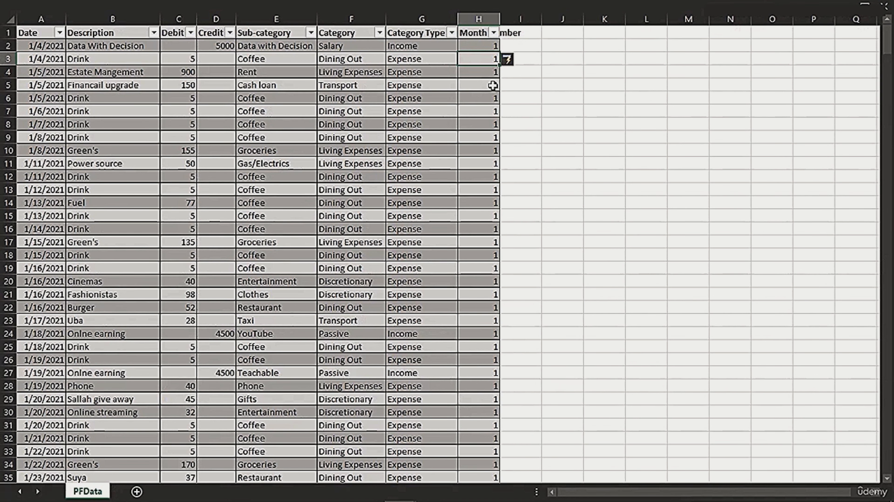
double_click(500, 19)
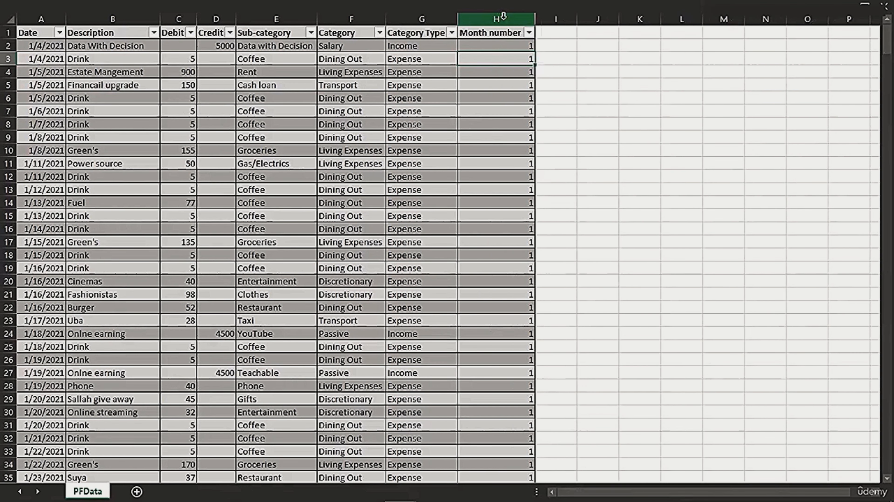
Review which month numbers are listed in the Month number column's filter, leaving the filter unchanged.
left_click(528, 33)
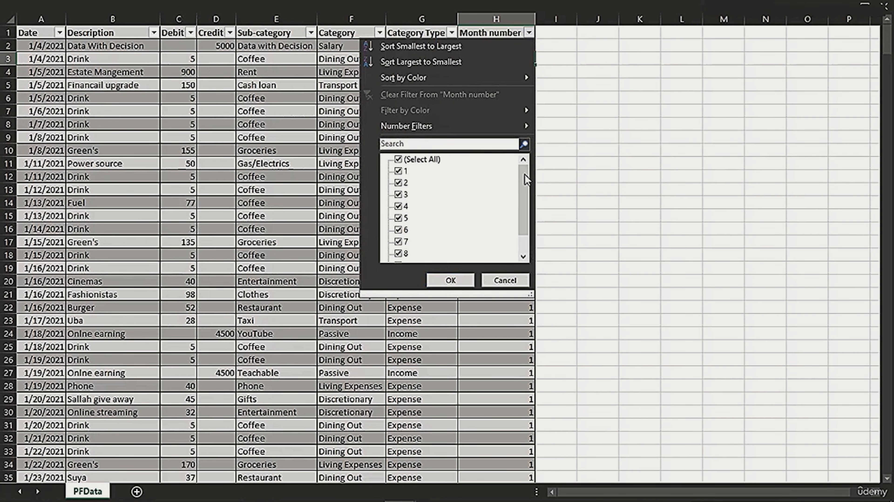
left_click_drag(524, 174, 531, 218)
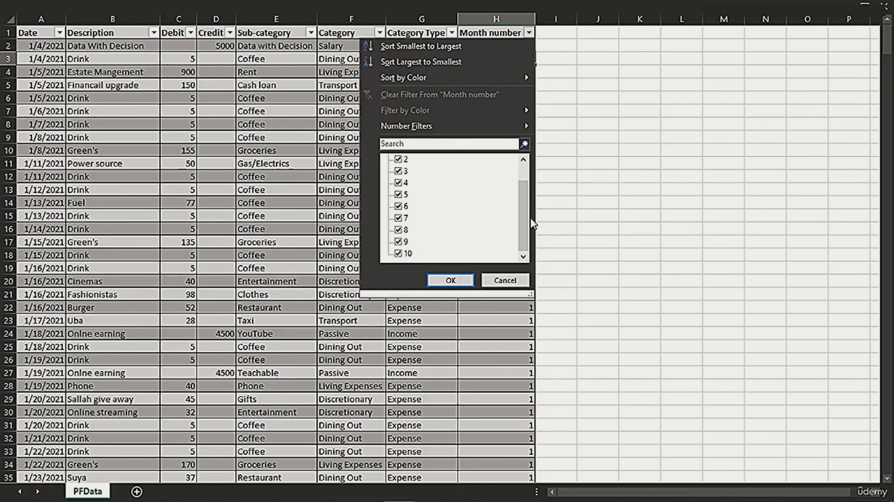
left_click(547, 206)
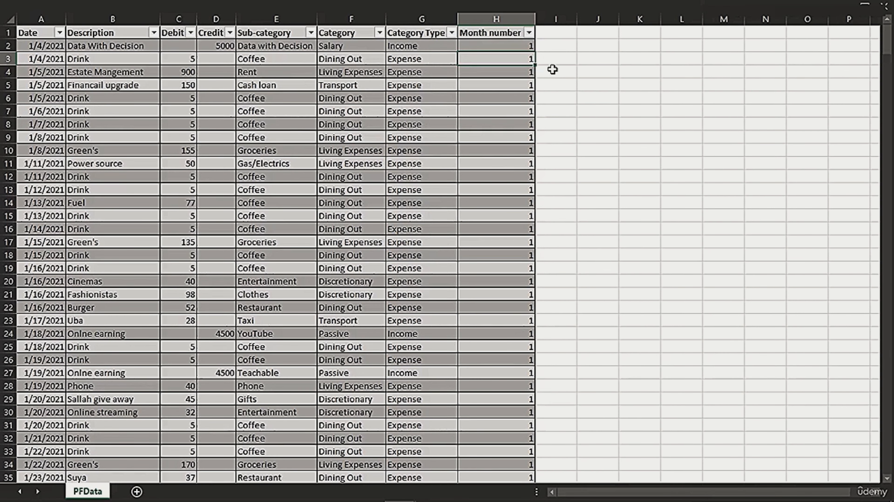
Add a new table column in I1 with the header "Weekdays".
left_click(549, 39)
key("alt+Tab")
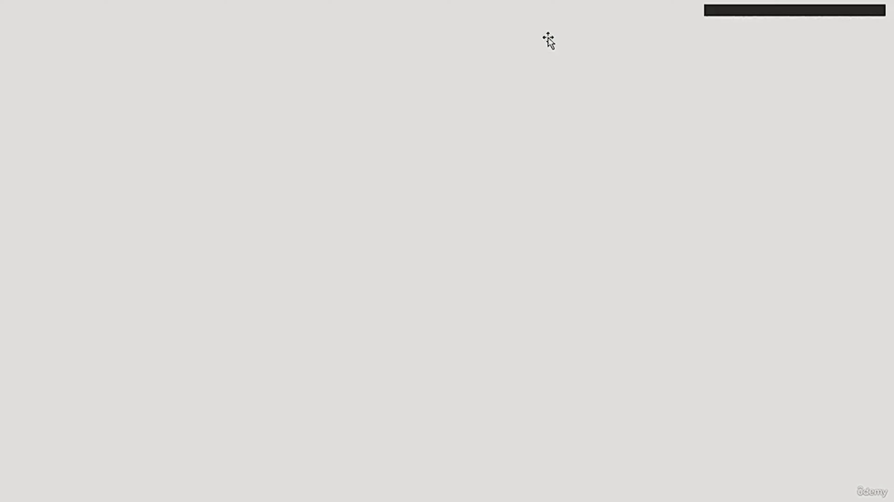
type("Weejd")
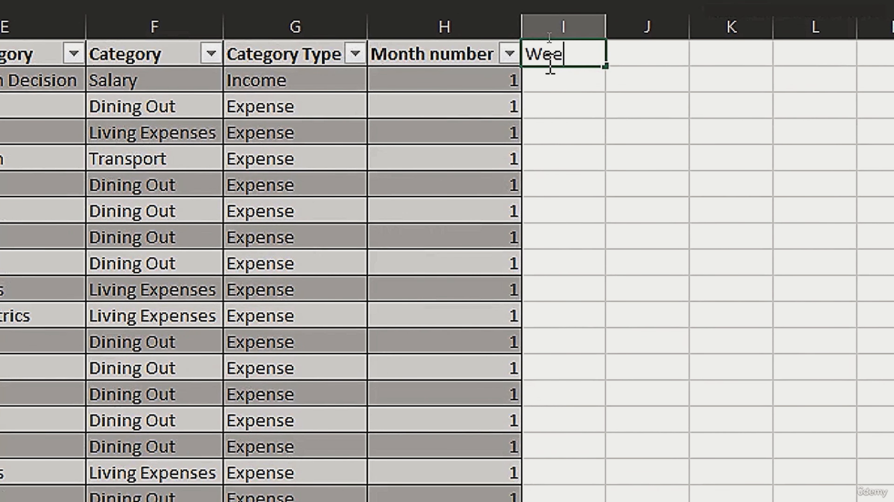
key("BackSpace")
key("BackSpace")
type("kdays")
key("Return")
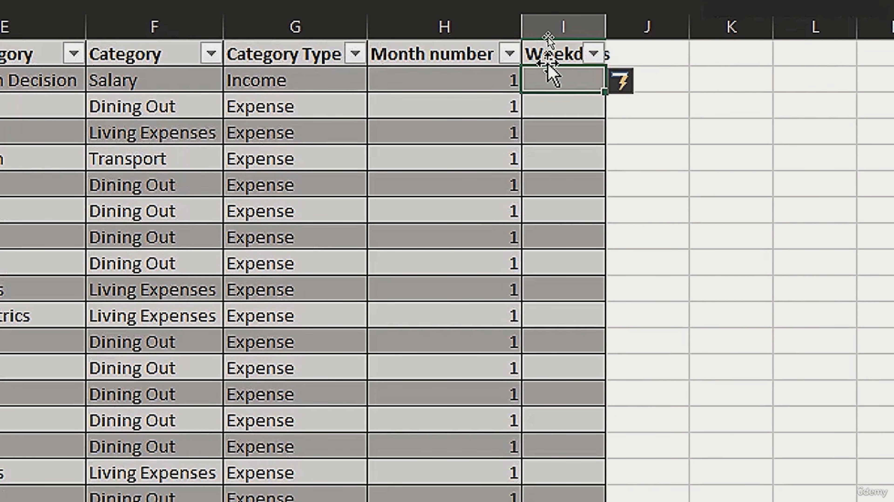
Fill the Weekdays column with a WEEKDAY formula based on the date in A2 and fit the column width.
type("=")
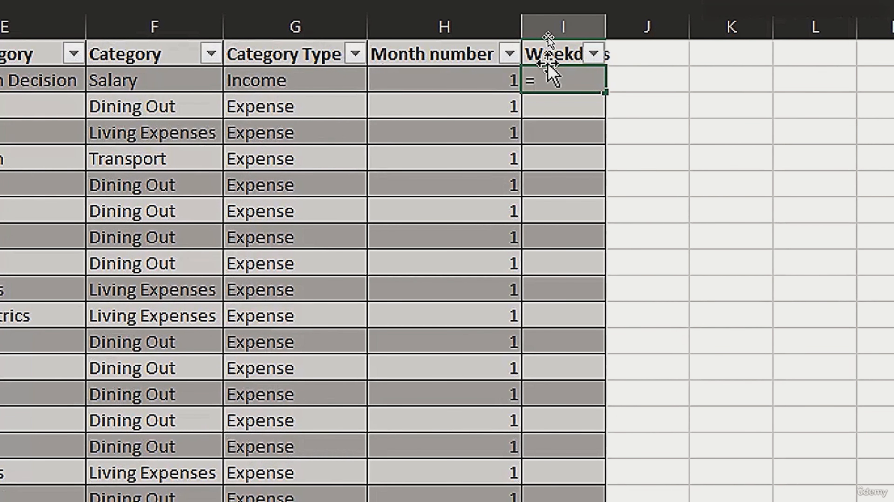
type("wee")
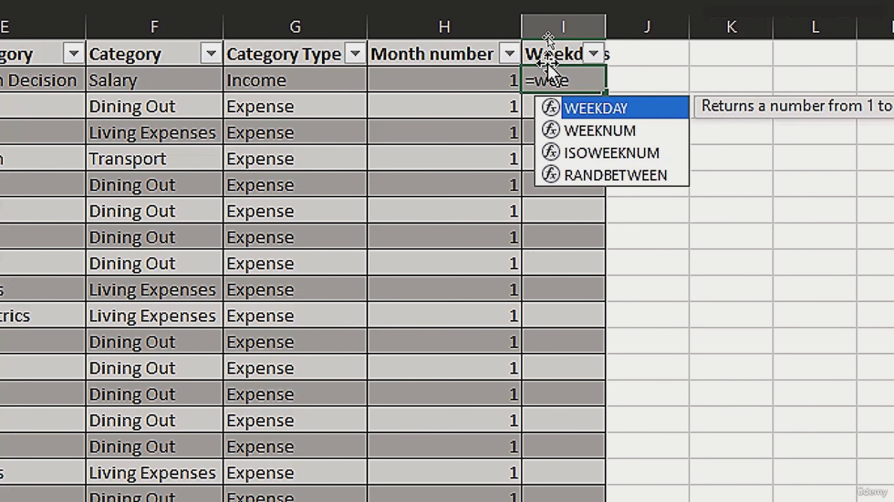
key("Tab")
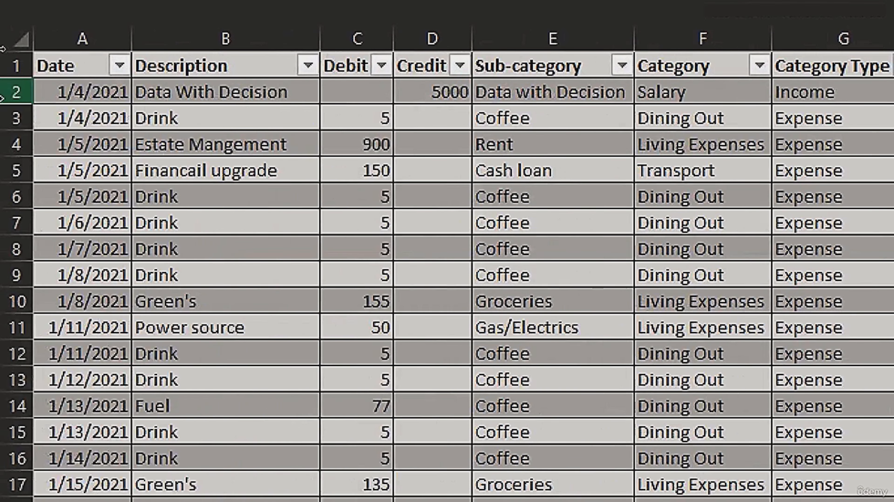
left_click(88, 92)
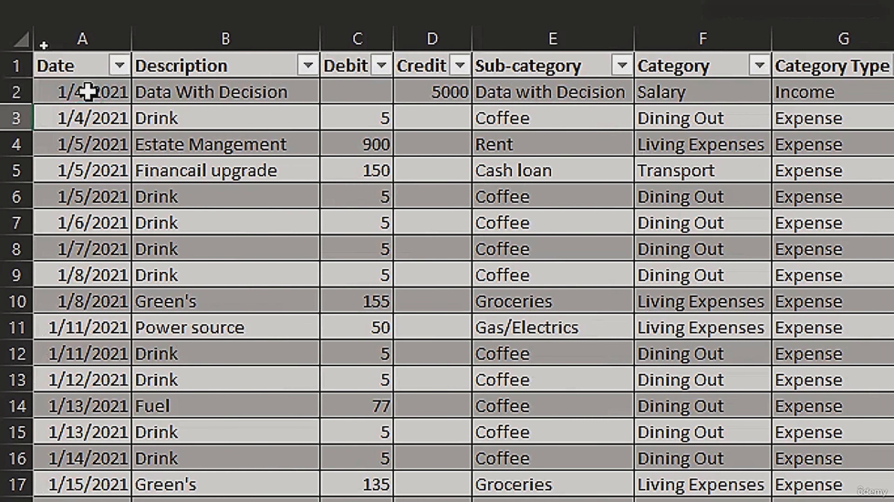
key("Return")
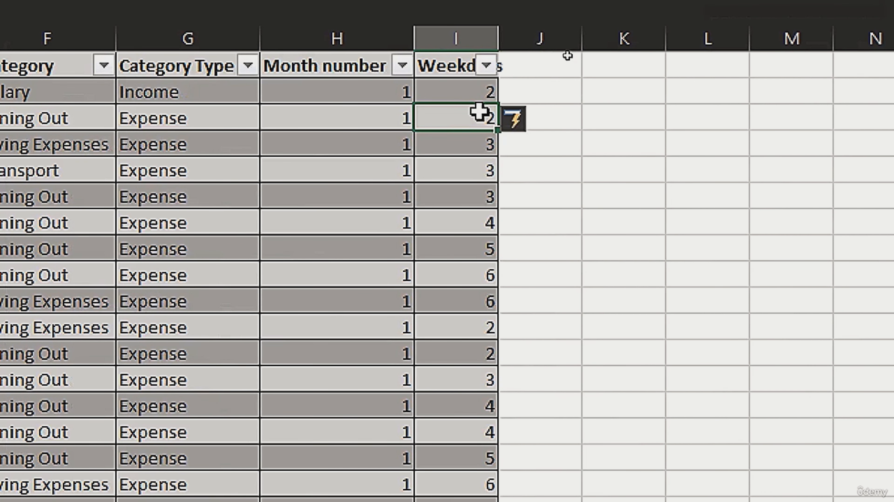
double_click(498, 27)
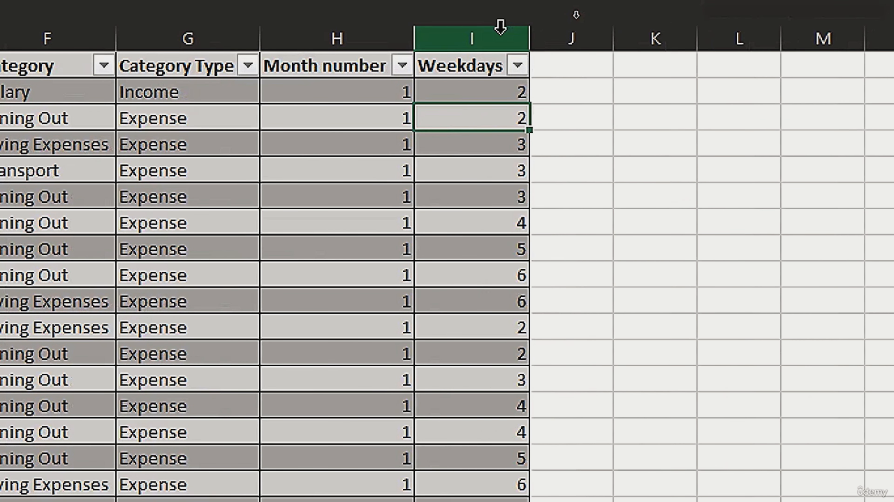
Apply the custom number format dddd to the Weekdays column.
left_click(478, 38)
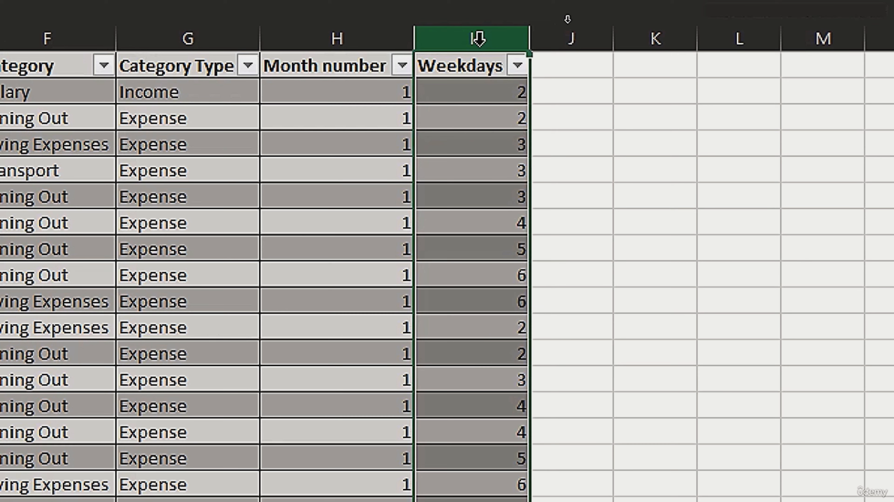
key("ctrl+1")
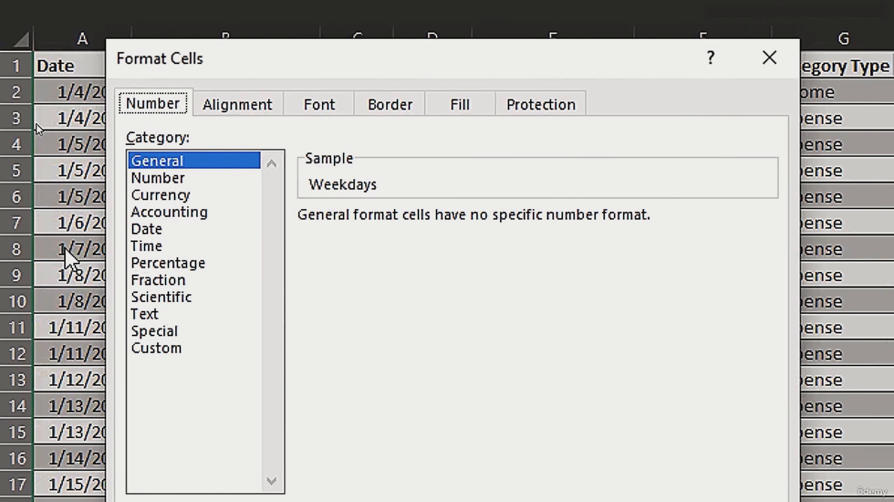
left_click(159, 349)
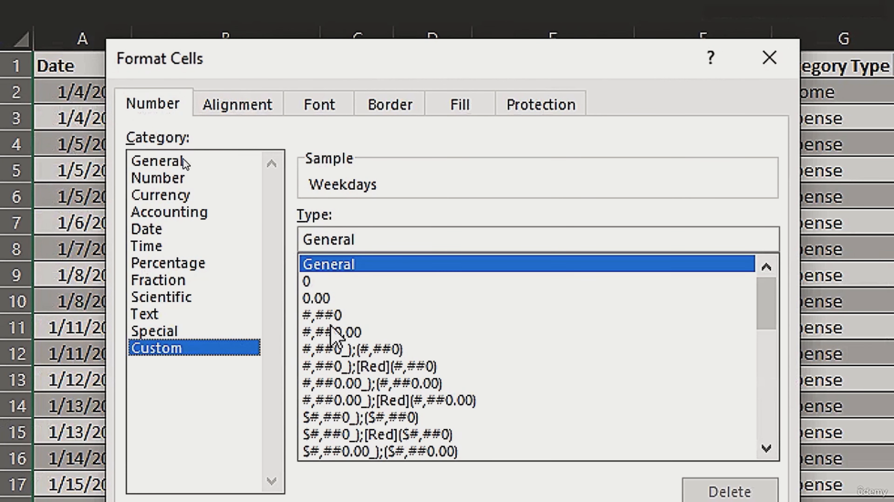
left_click_drag(367, 240, 296, 238)
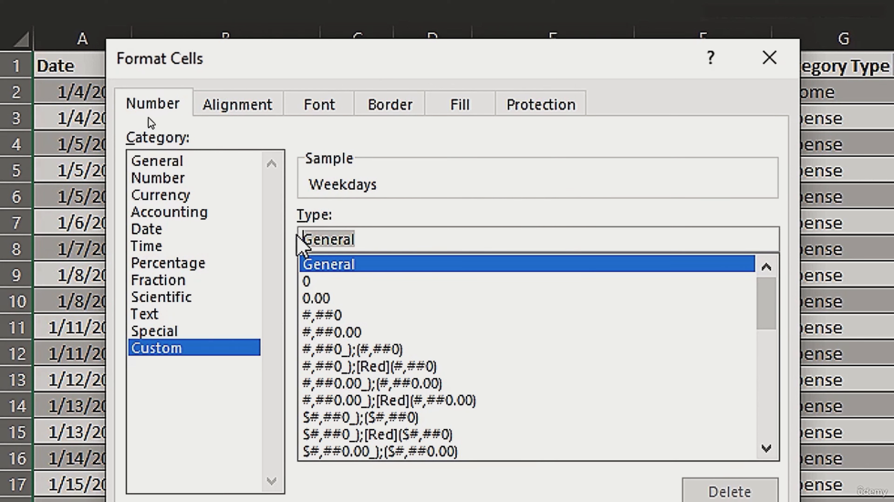
type("ddd")
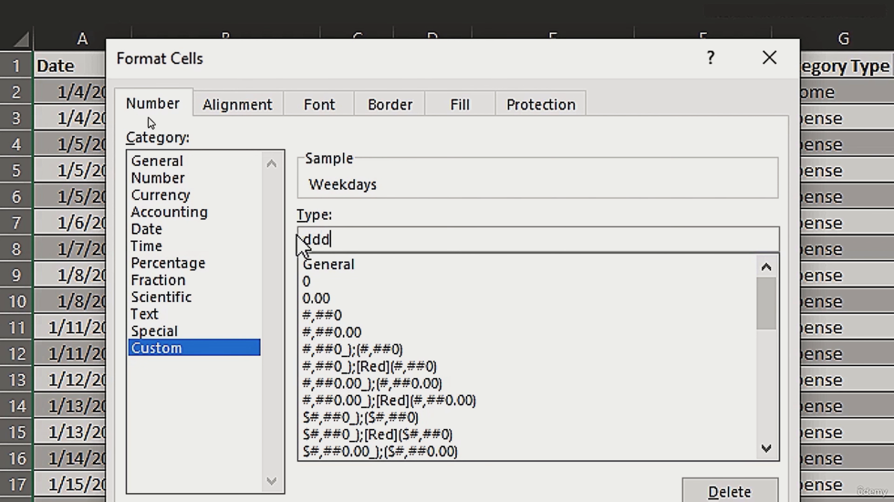
type("d")
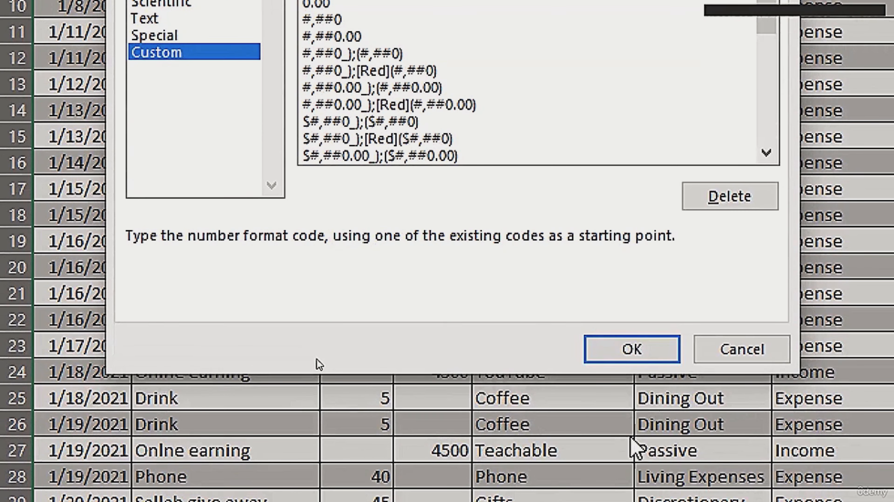
left_click(642, 347)
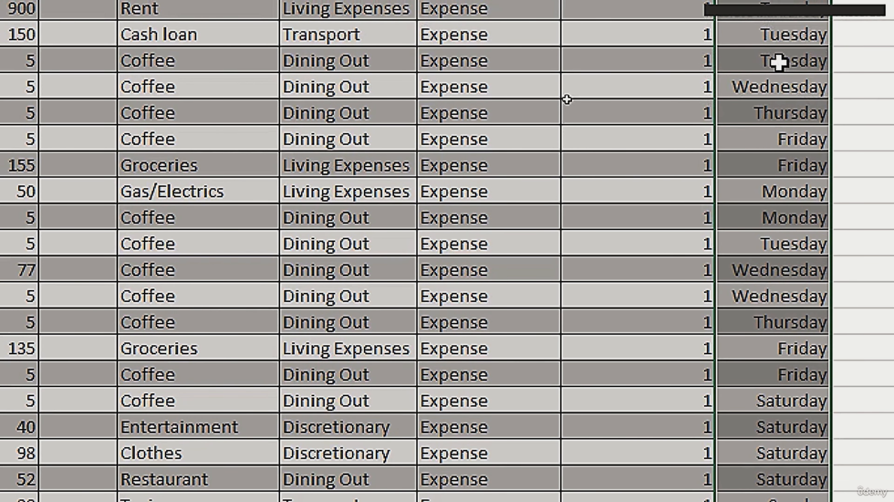
Change the custom number format of the Weekdays column to ddd.
key("ctrl+1")
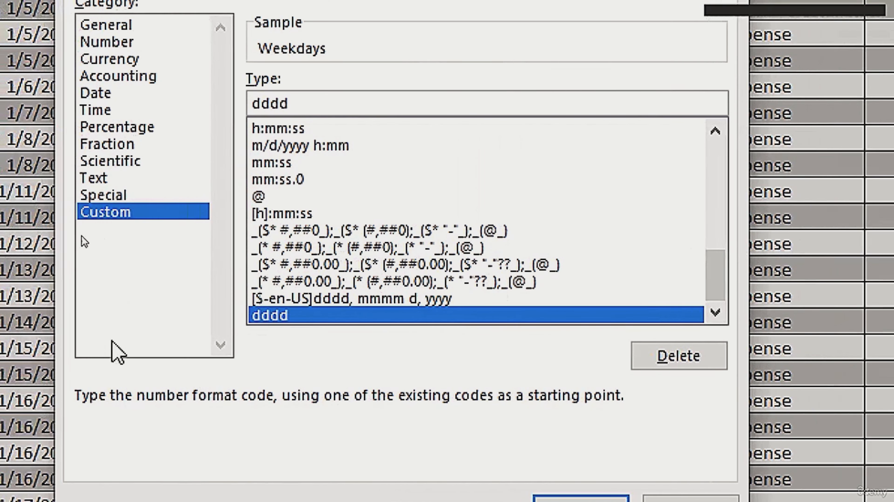
left_click(293, 106)
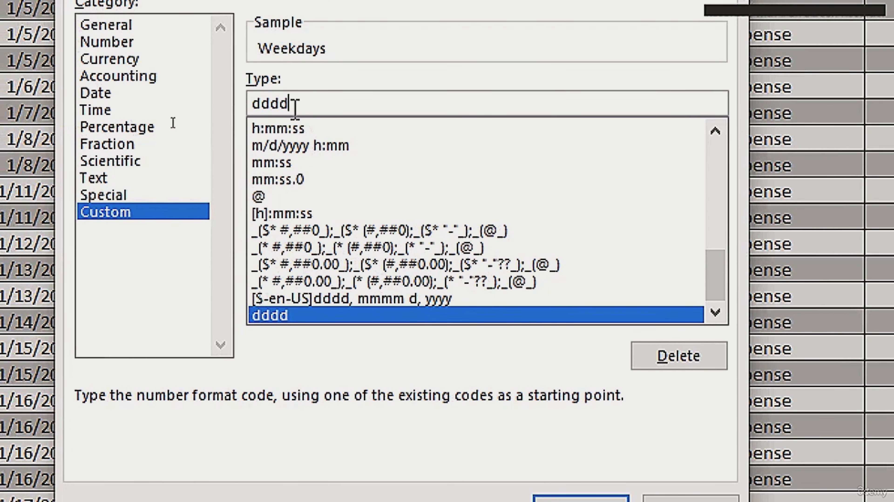
key("BackSpace")
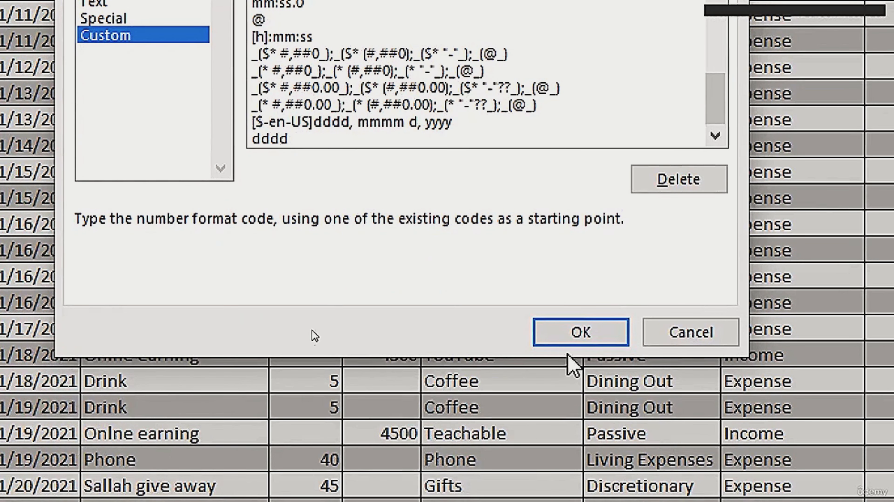
left_click(583, 335)
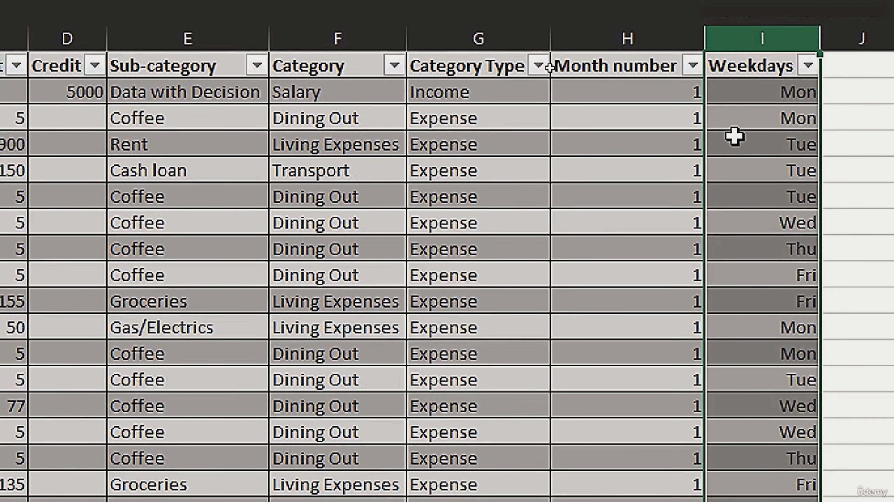
left_click(734, 13)
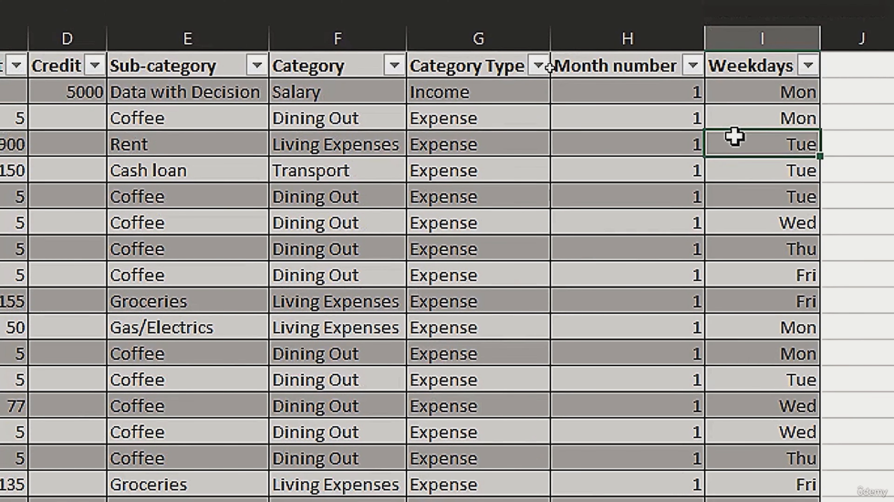
Add a new table column in J1 with the header "Amount" and fit the column width to it.
left_click(774, 59)
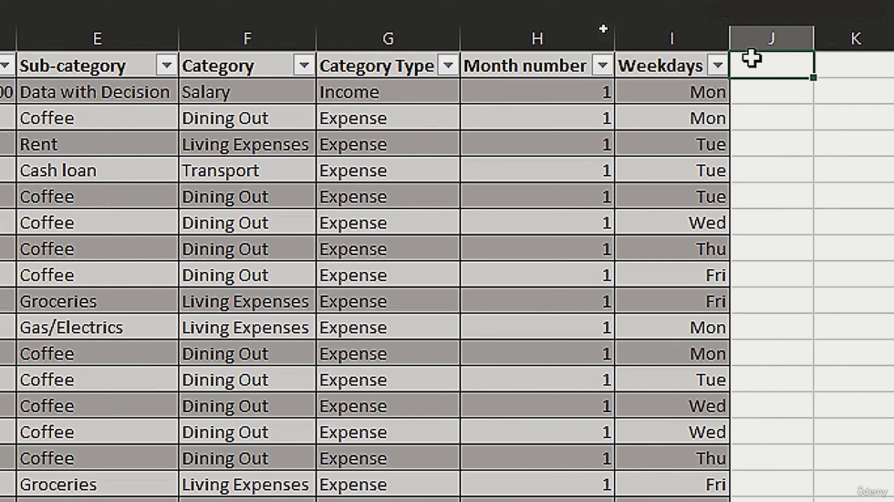
type("A")
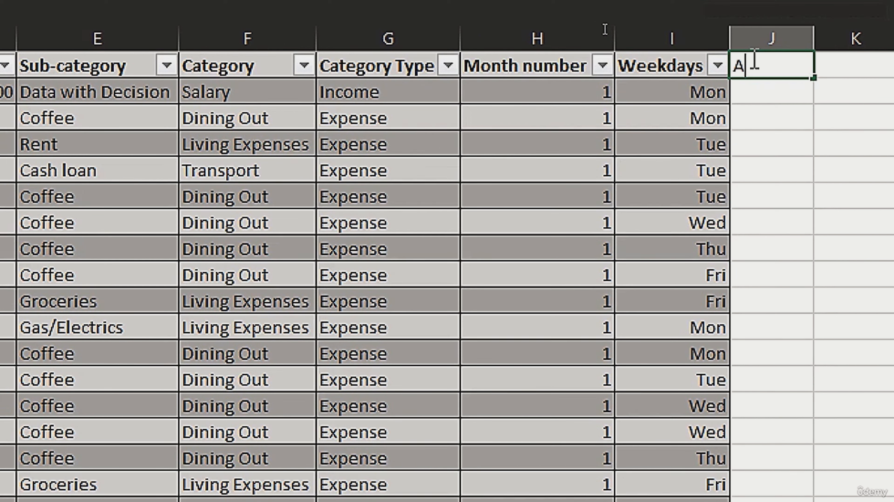
type("mount")
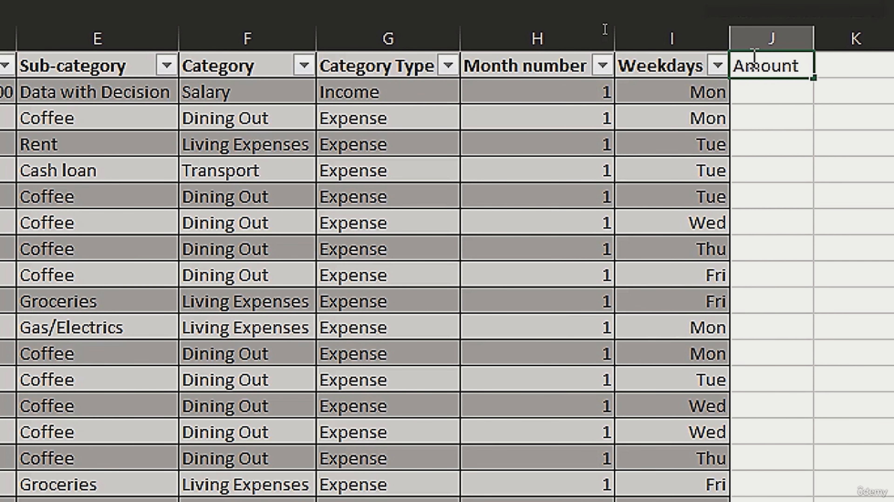
key("Return")
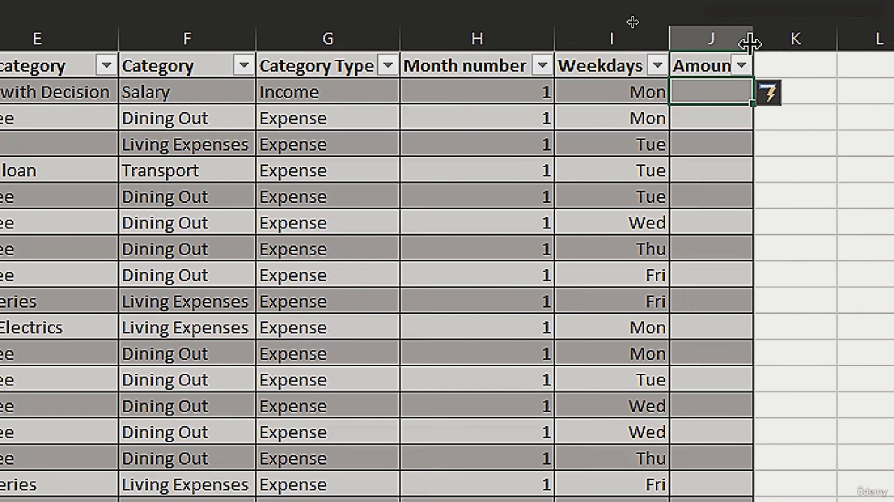
double_click(813, 41)
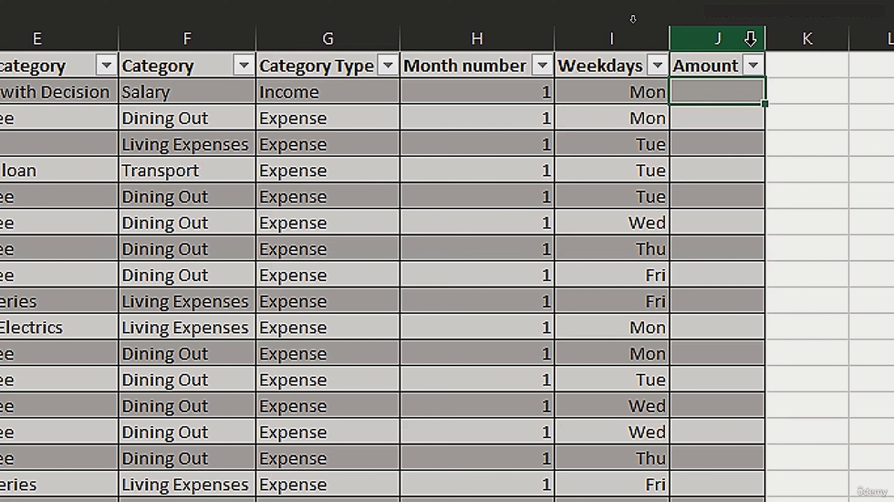
Fill the Amount column with a formula in J2 that subtracts the Debit in C2 from the Credit in D2.
type("=")
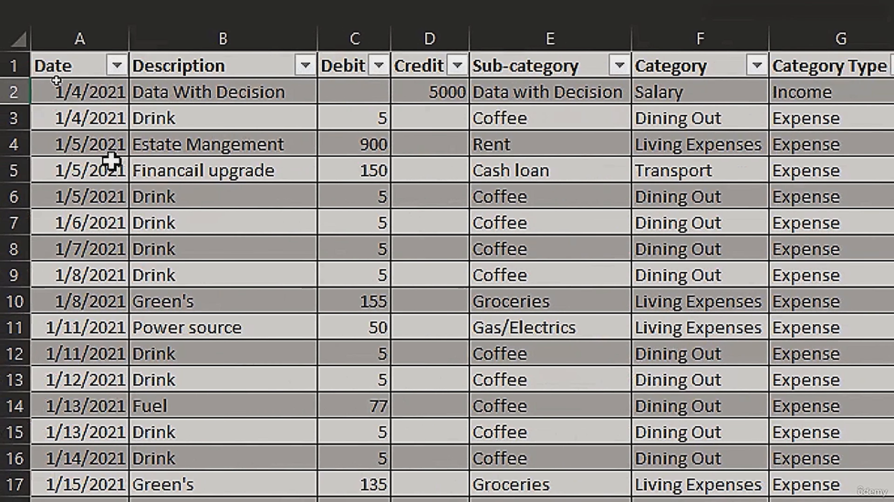
left_click(450, 90)
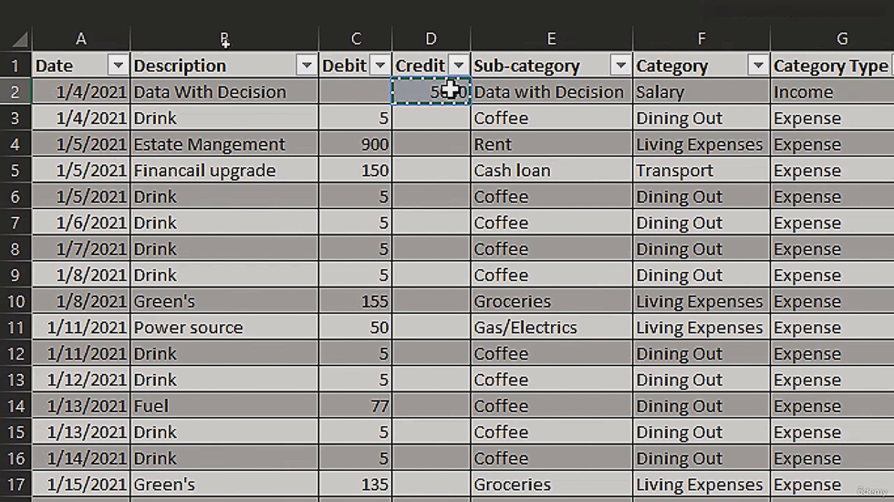
type("-")
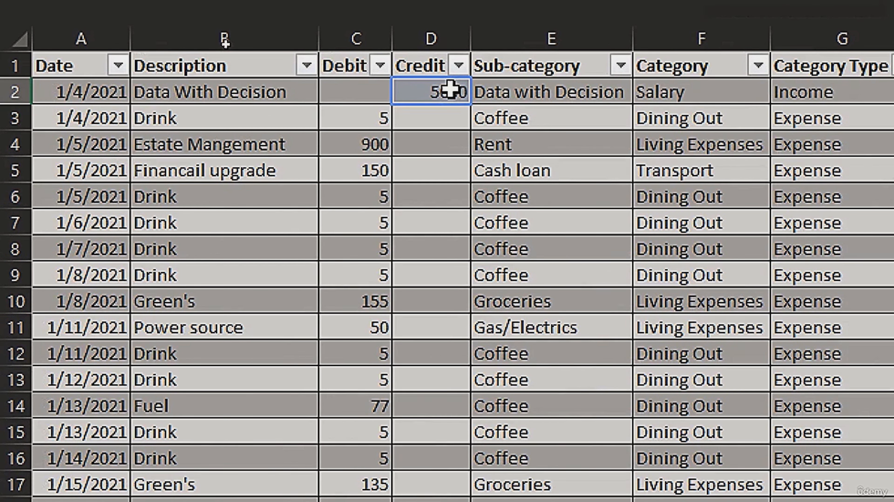
left_click(361, 90)
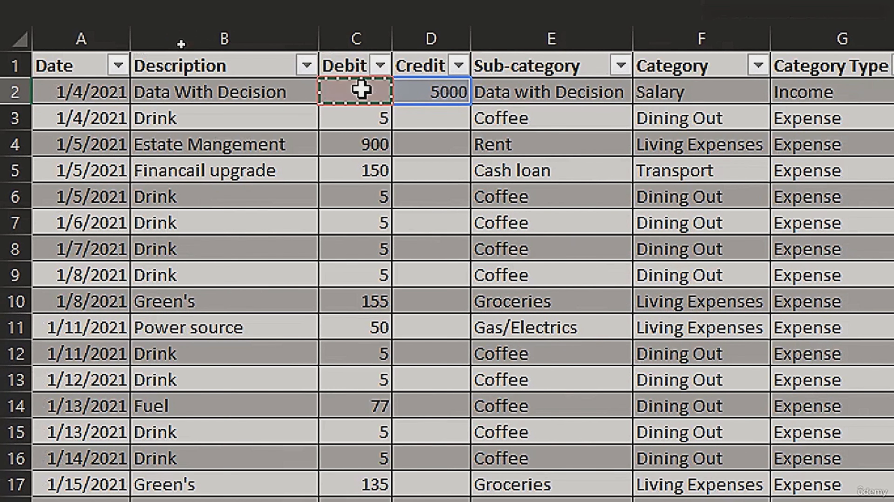
key("Return")
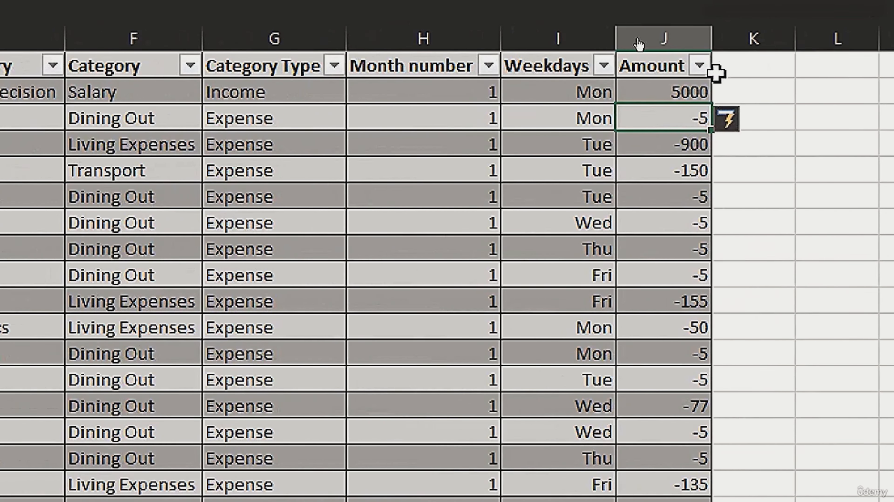
Examine the calculated Amount values for the income row and several expense rows.
left_click(687, 91)
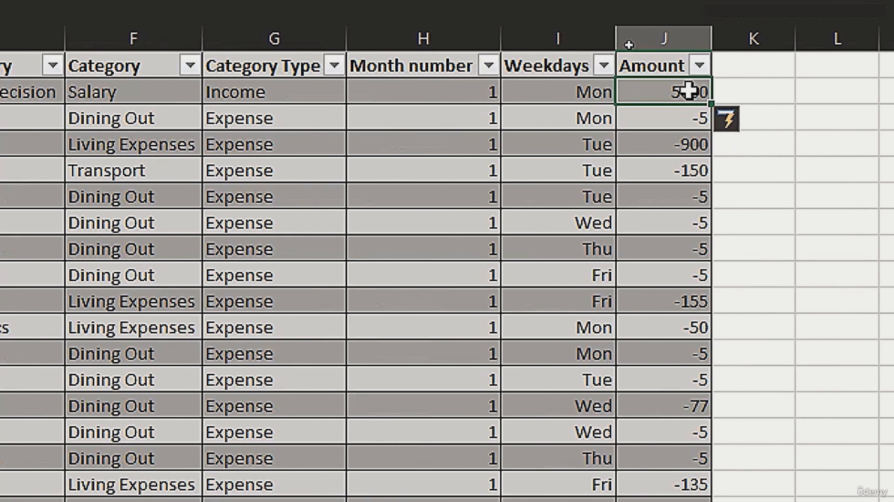
left_click(692, 121)
left_click(694, 167)
left_click(698, 247)
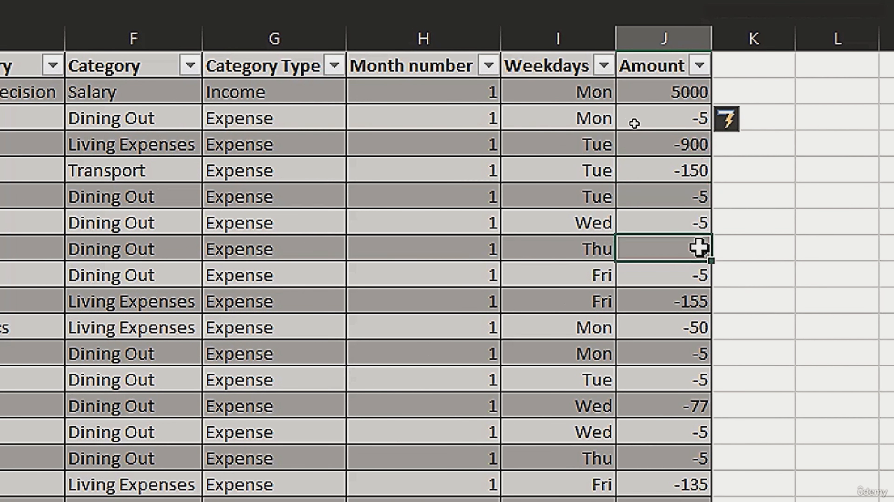
left_click(680, 382)
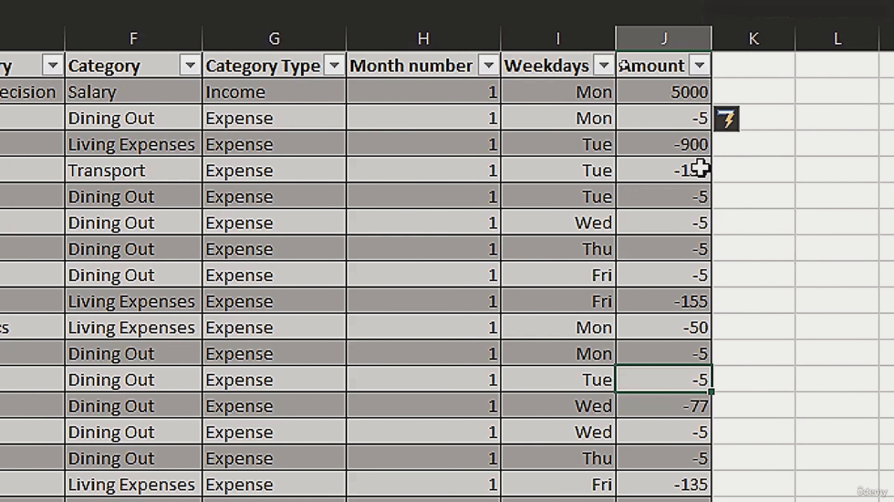
left_click(672, 91)
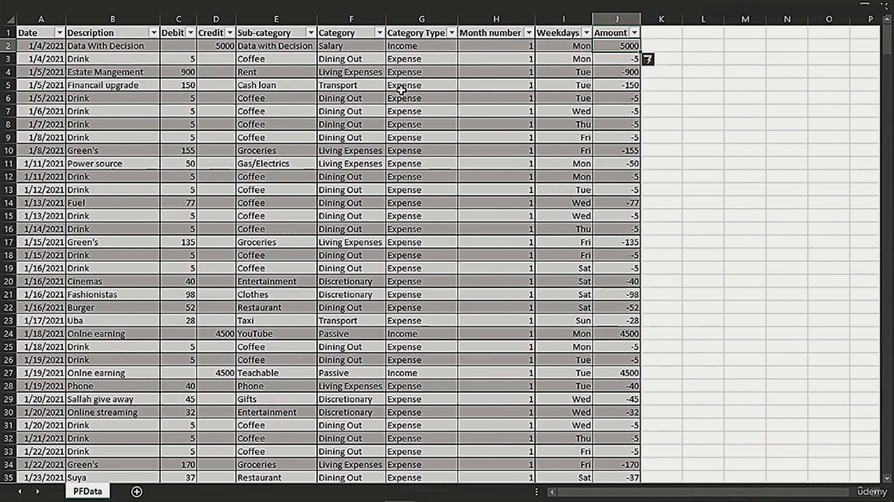
left_click(302, 113)
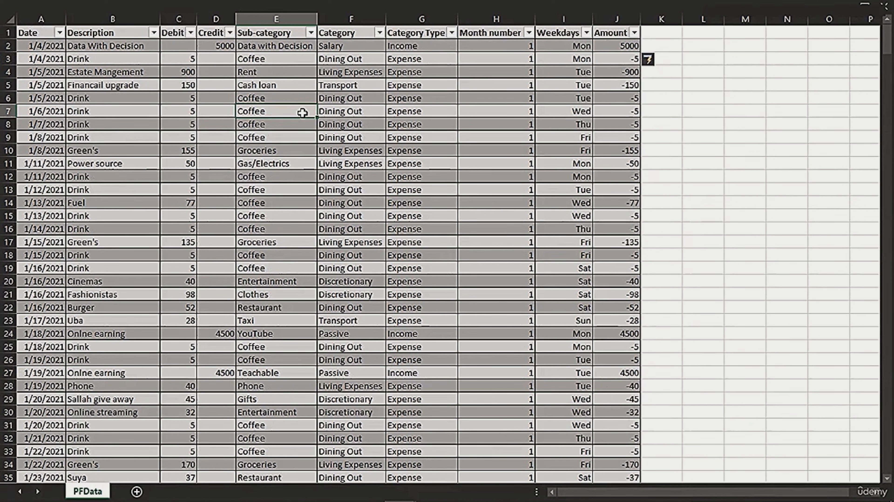
Switch to the PF Dashboard.xlsm workbook, review the columns of its PFData sheet, and return to the Dashboard sheet.
mouse_move(345, 501)
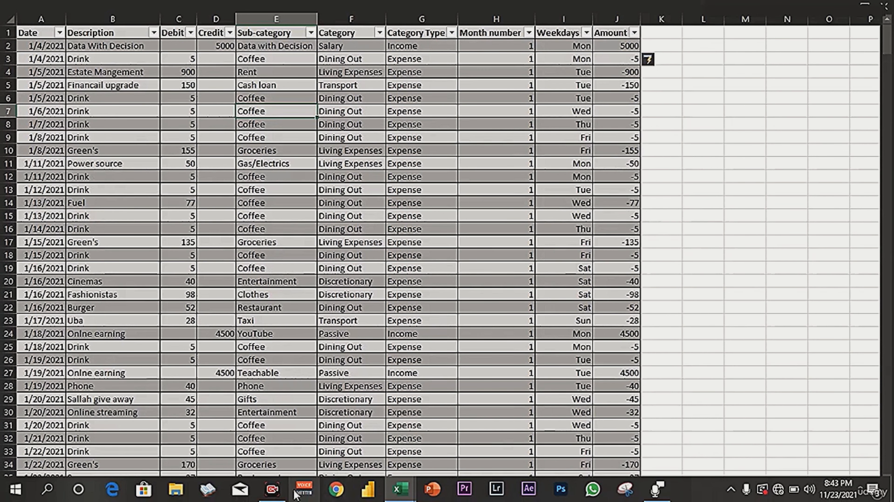
mouse_move(400, 490)
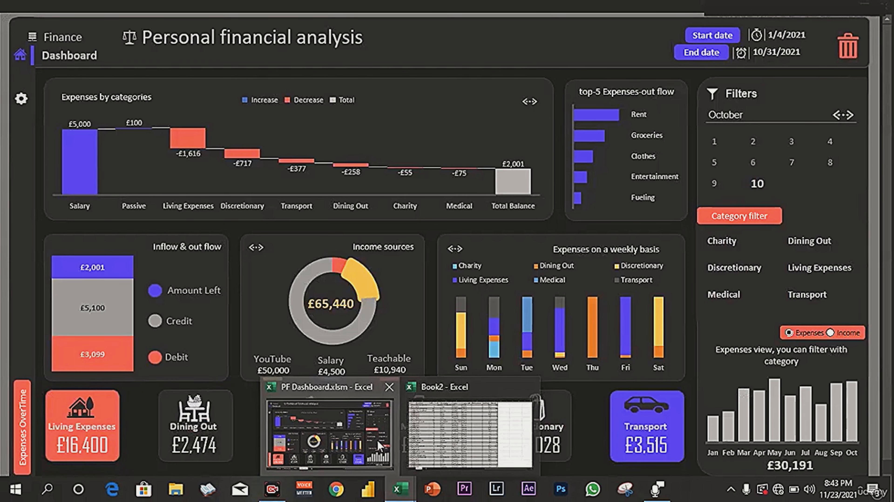
left_click(379, 442)
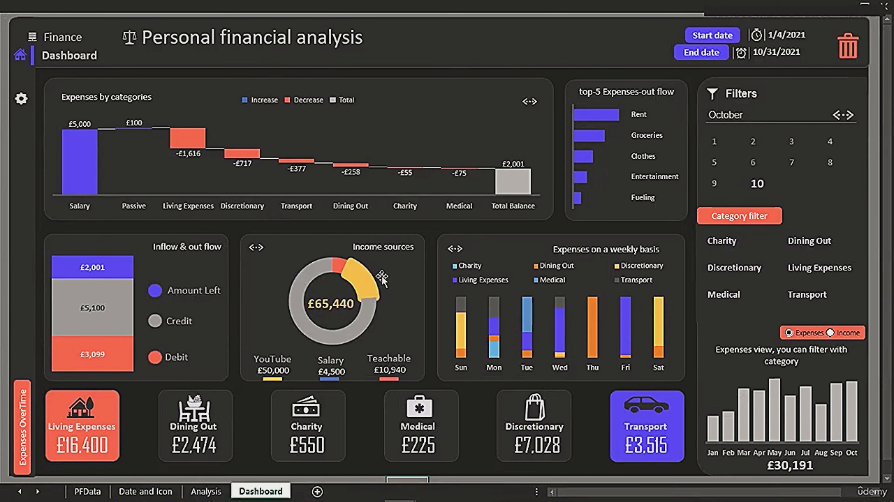
left_click(87, 491)
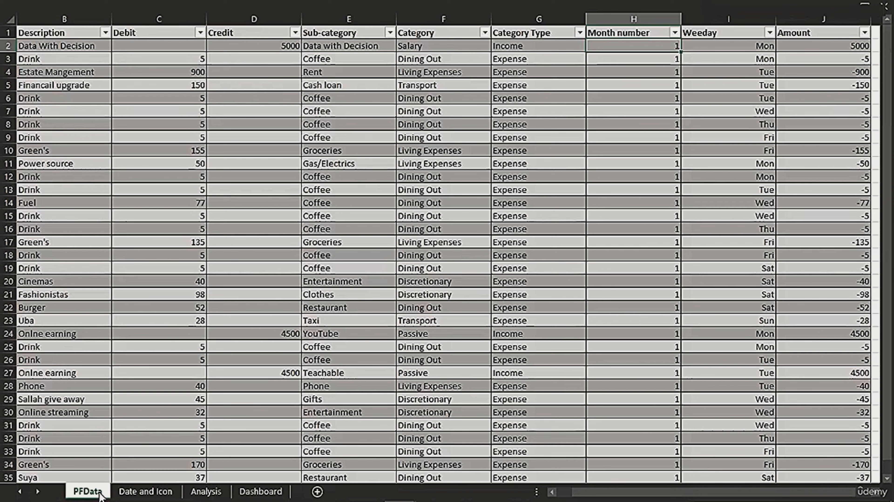
left_click(305, 283)
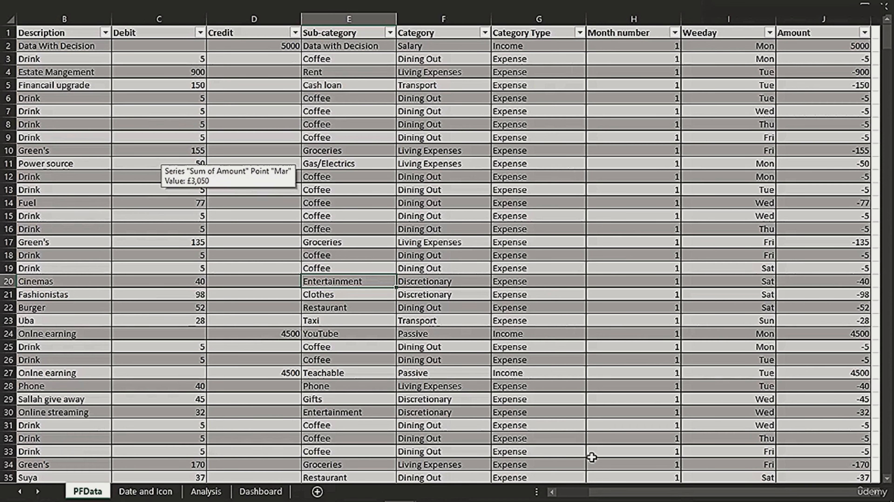
left_click_drag(610, 492, 591, 493)
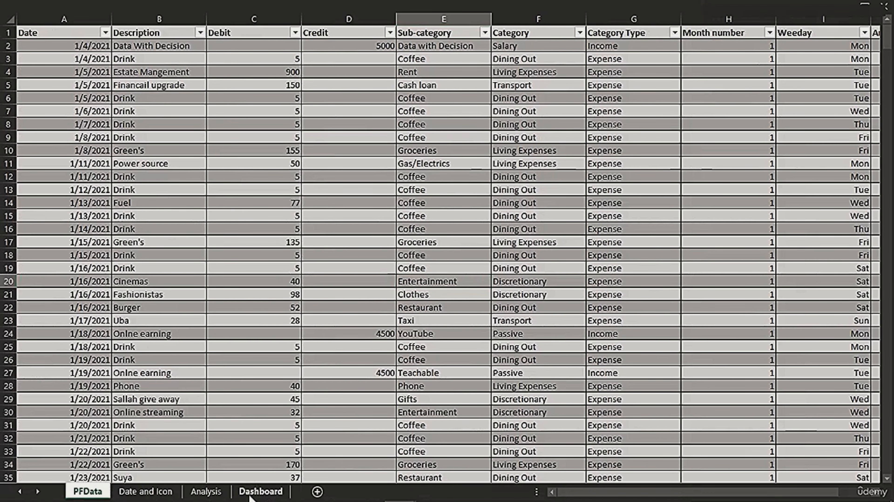
left_click(272, 489)
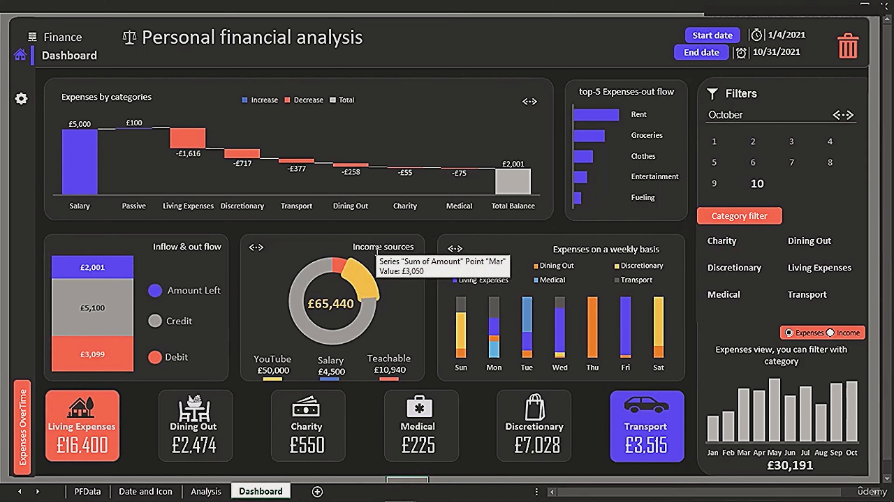